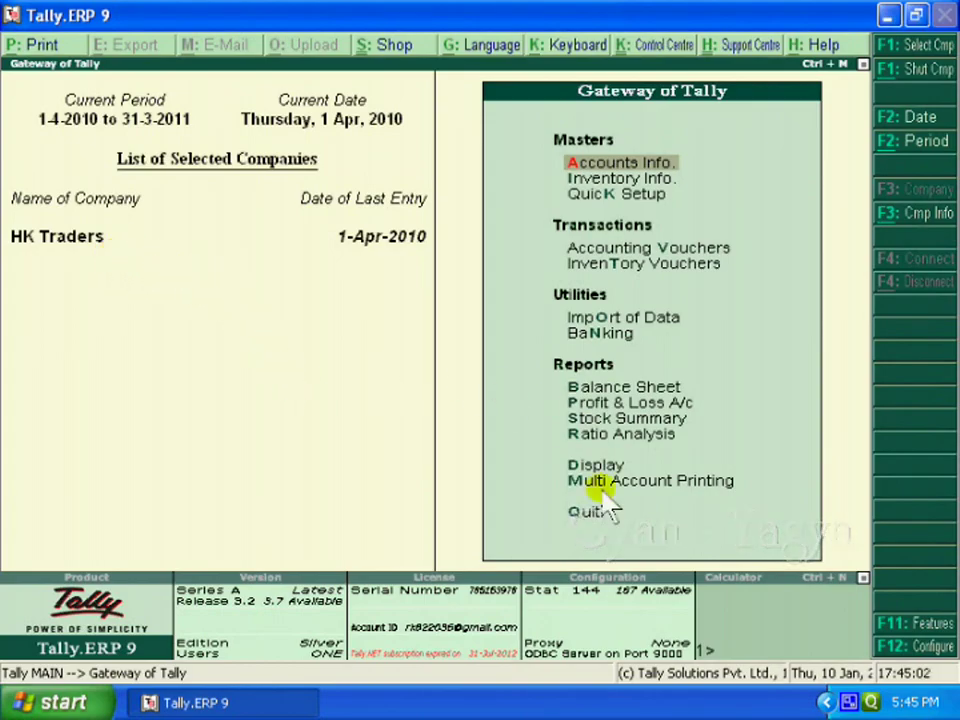
# - Enable Maintain Bill-wise Details in the company's accounting features, save the settings and return to the Gateway of Tally
pyautogui.click(912, 624)
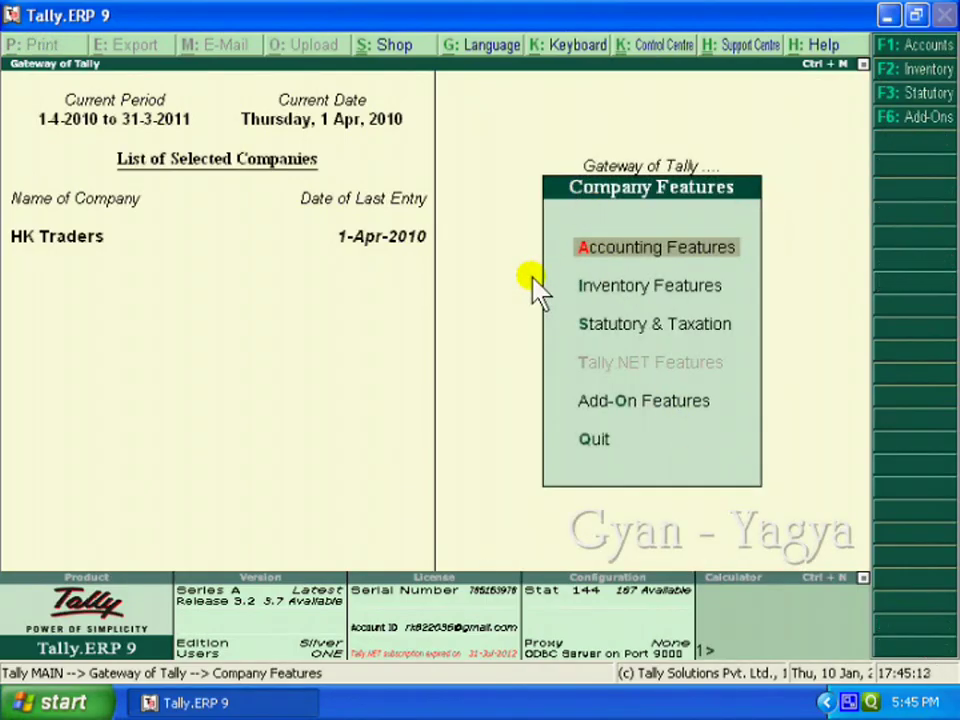
pyautogui.click(712, 256)
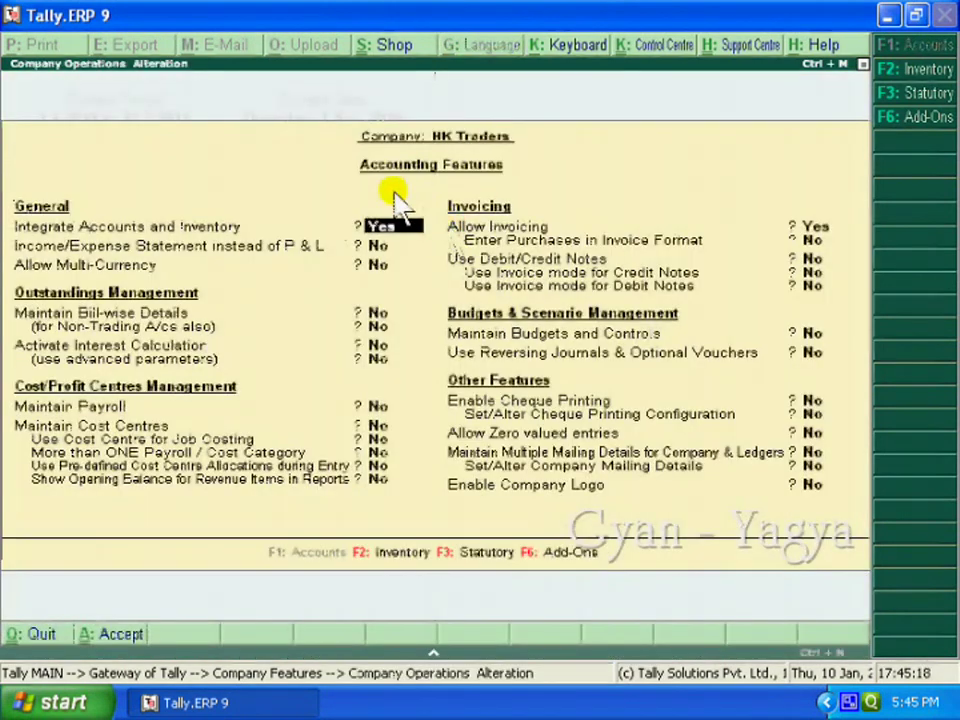
pyautogui.press('Return')
pyautogui.press('Return')
pyautogui.press('Return')
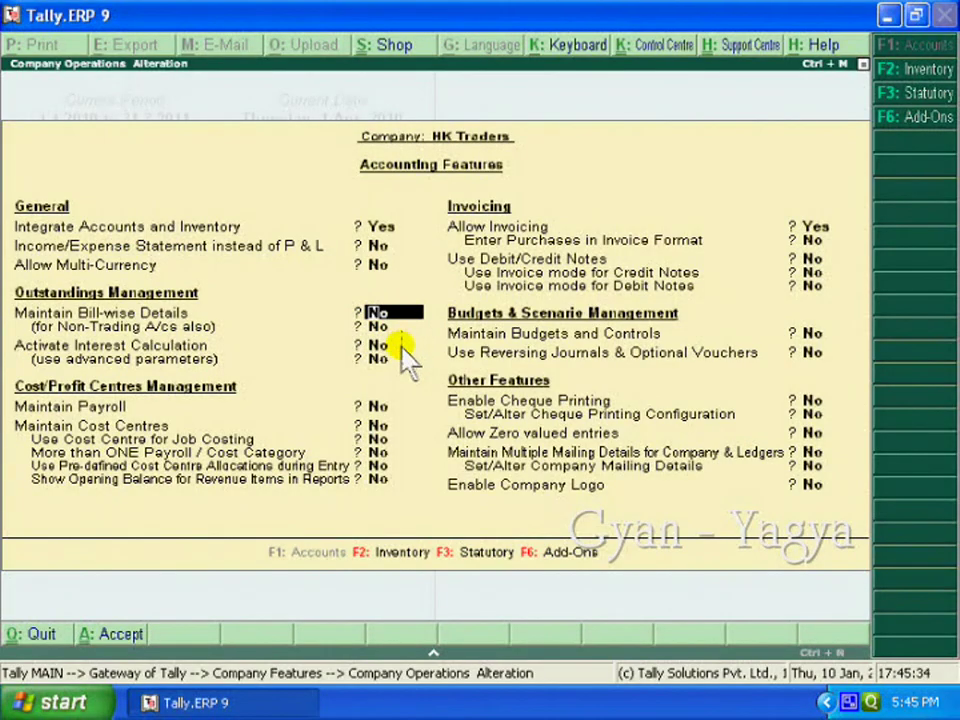
pyautogui.write('y')
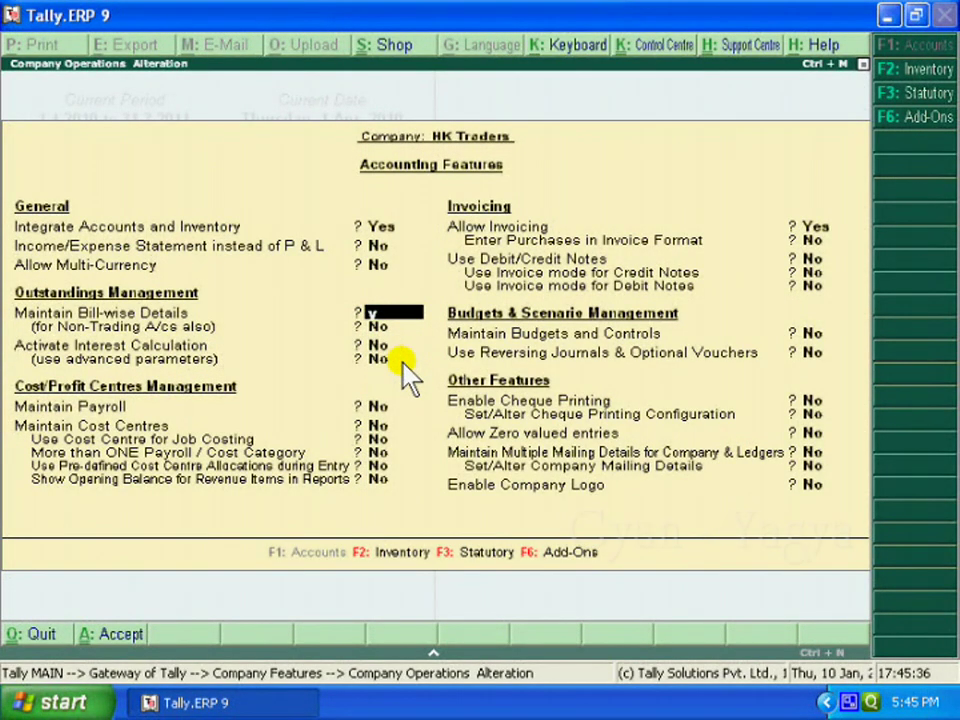
pyautogui.press('Return')
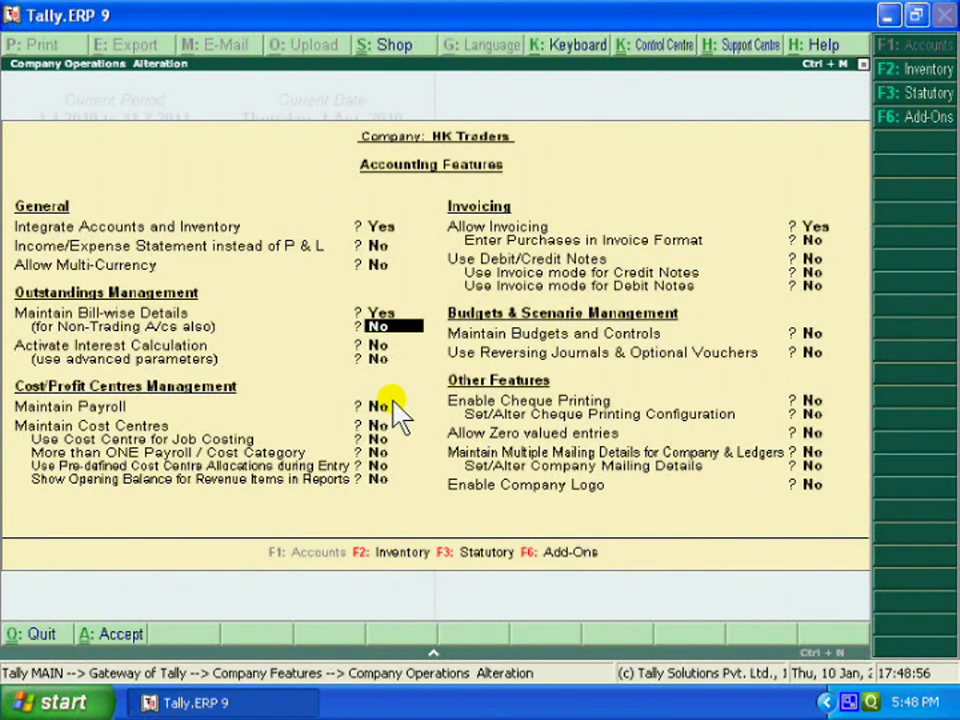
pyautogui.hotkey('ctrl', 'a')
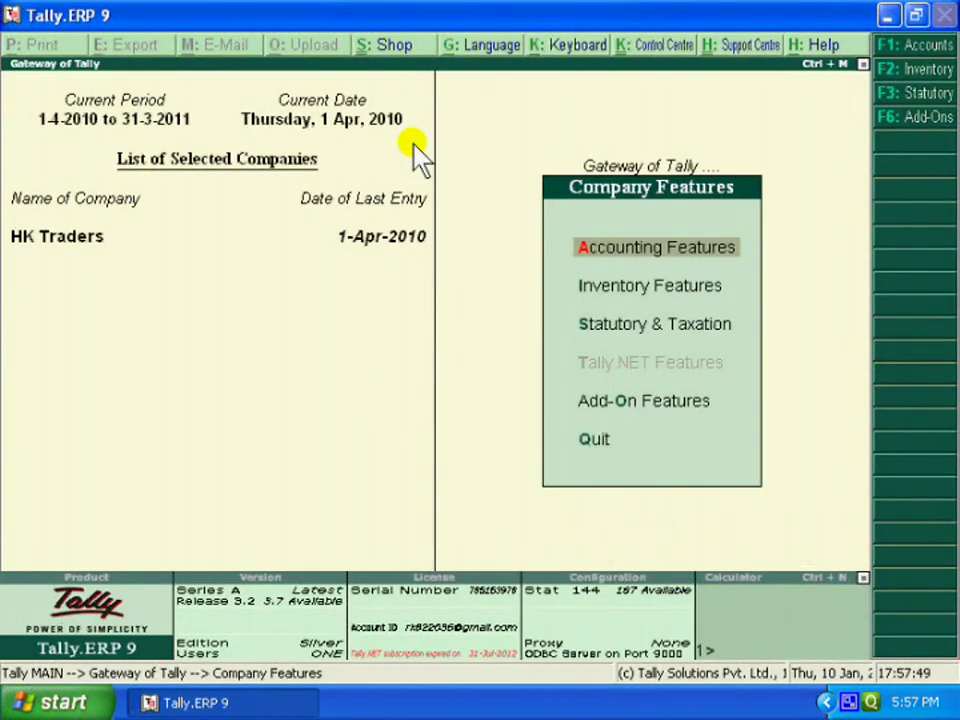
pyautogui.press('Escape')
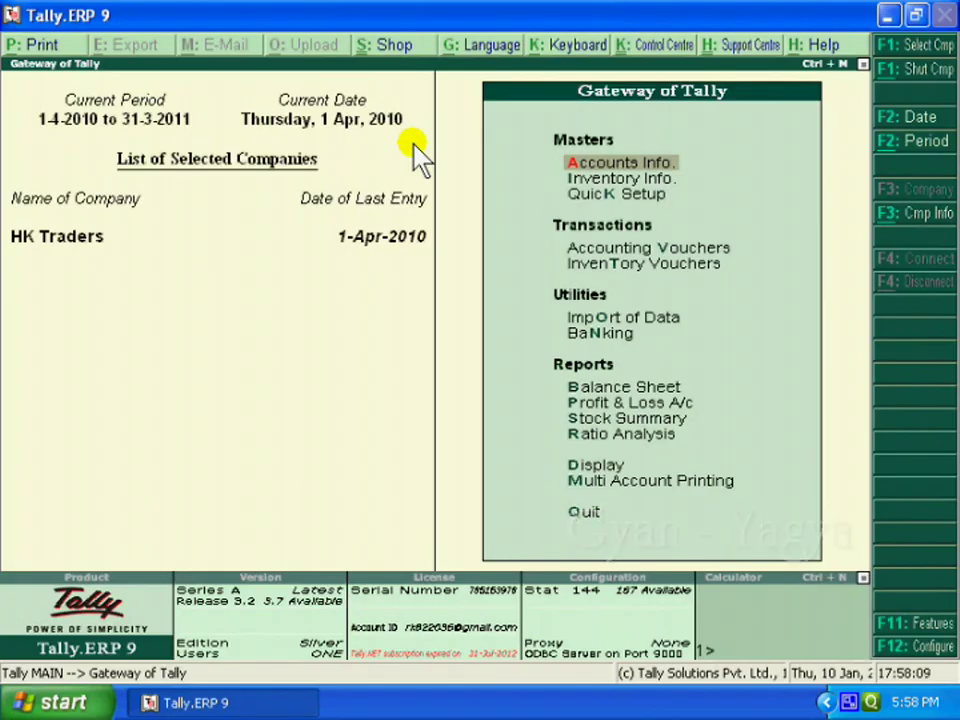
# - Create a new single ledger named Customer A without an alias
pyautogui.press('Return')
pyautogui.press('Down')
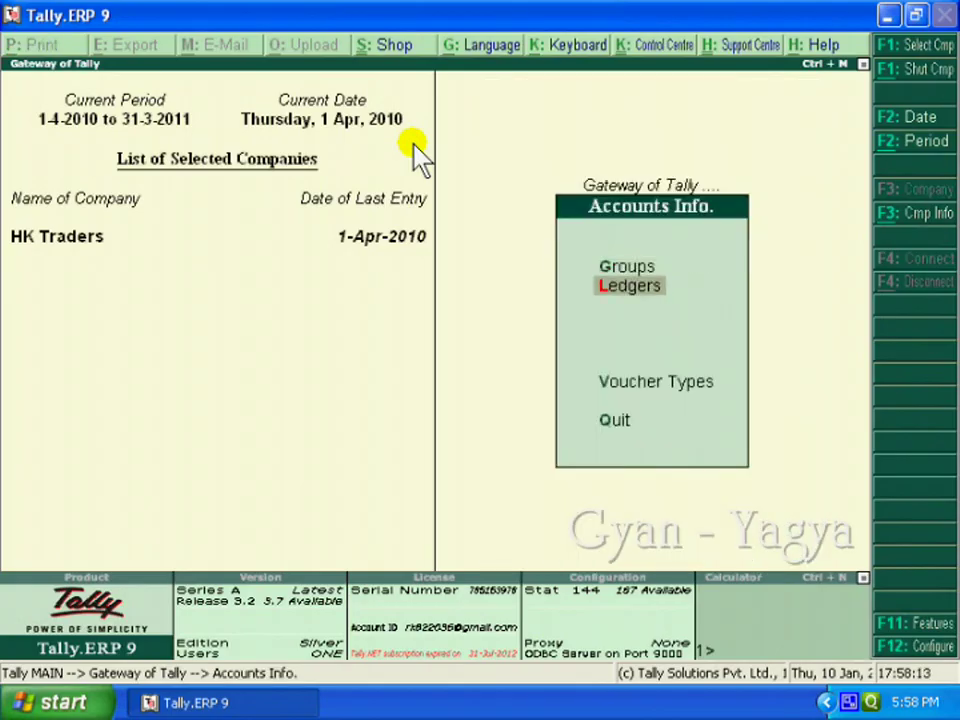
pyautogui.press('Return')
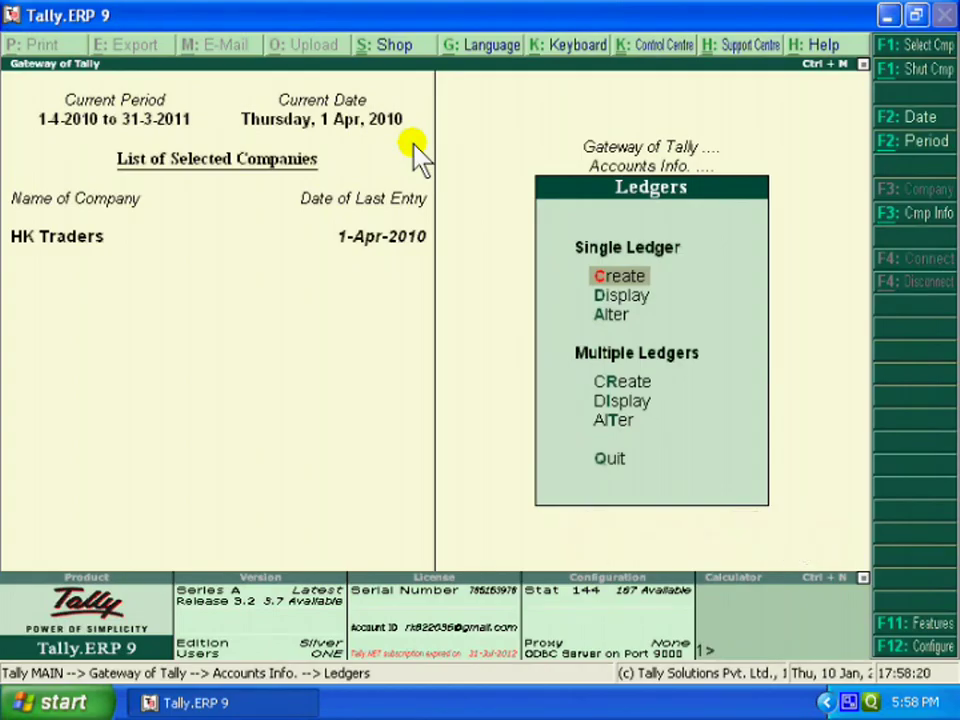
pyautogui.press('Return')
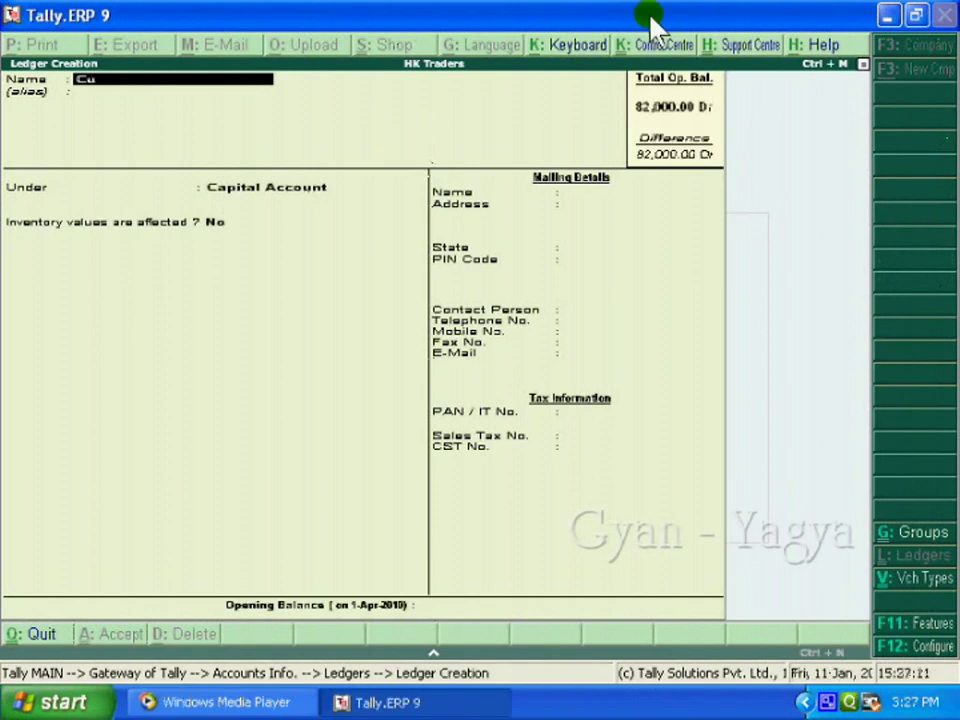
pyautogui.write('Customer')
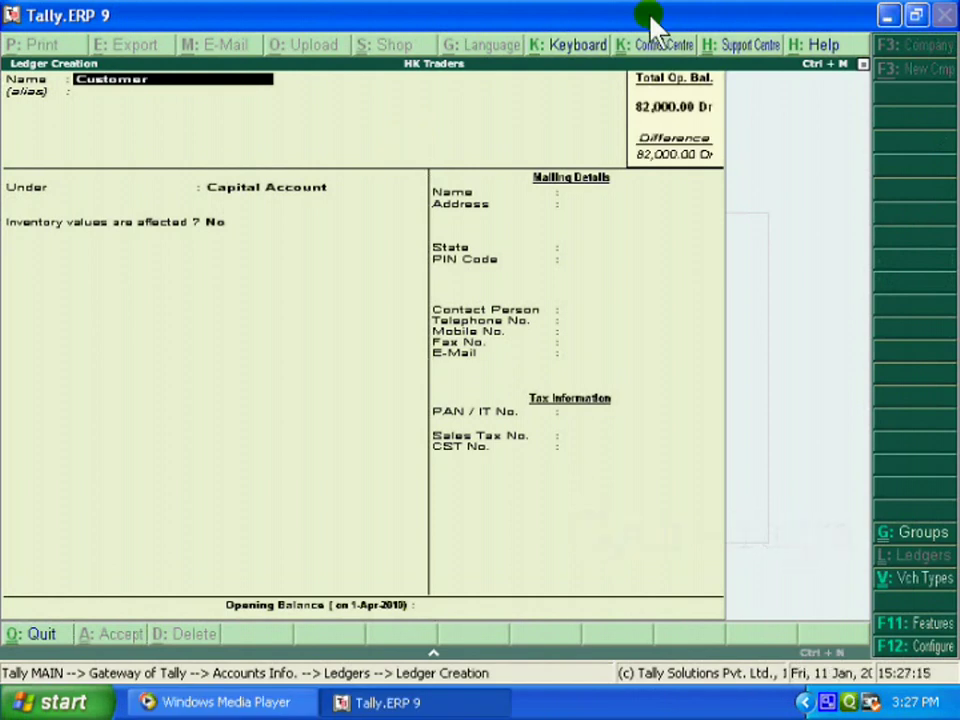
pyautogui.write(' A')
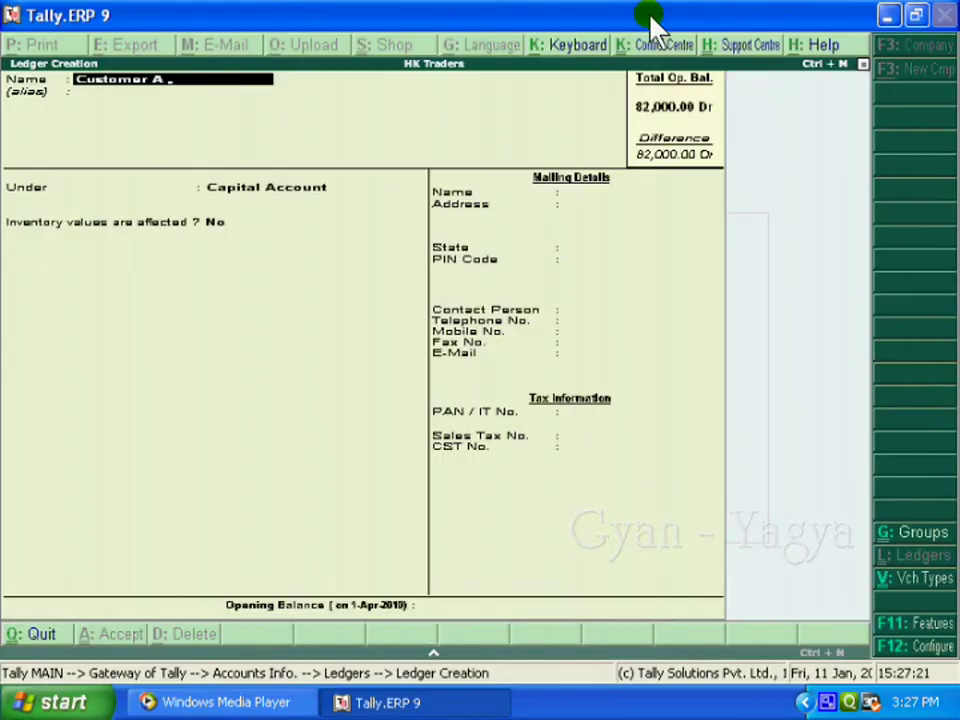
pyautogui.press('Return')
pyautogui.press('Return')
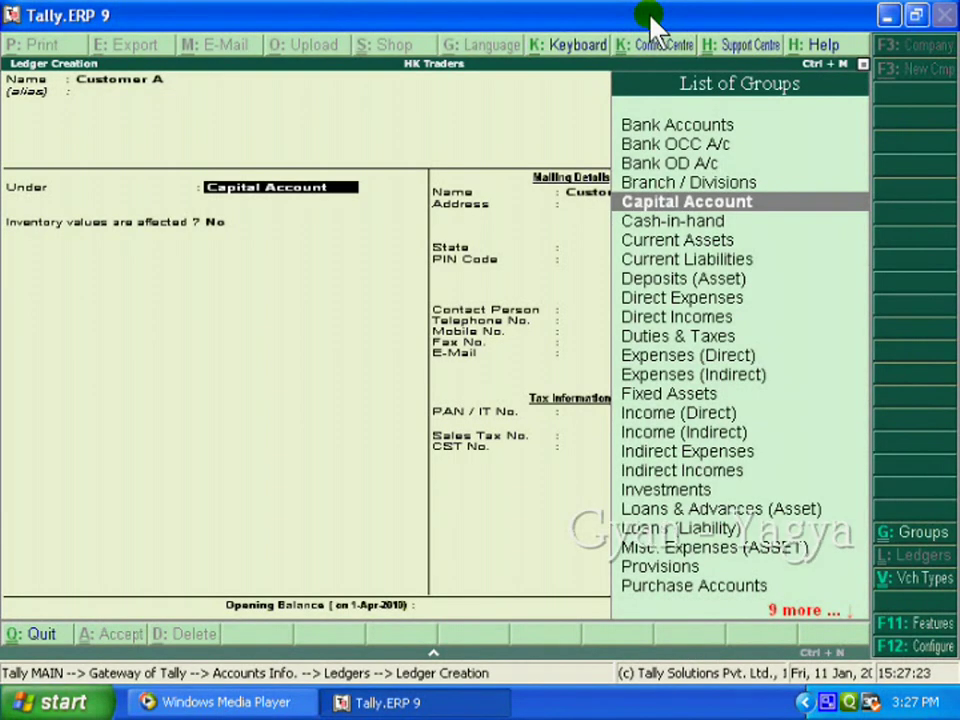
# - Place the Customer A ledger under Sundry Debtors with bill-by-bill balances and a default credit period of 30 days
pyautogui.write('Su')
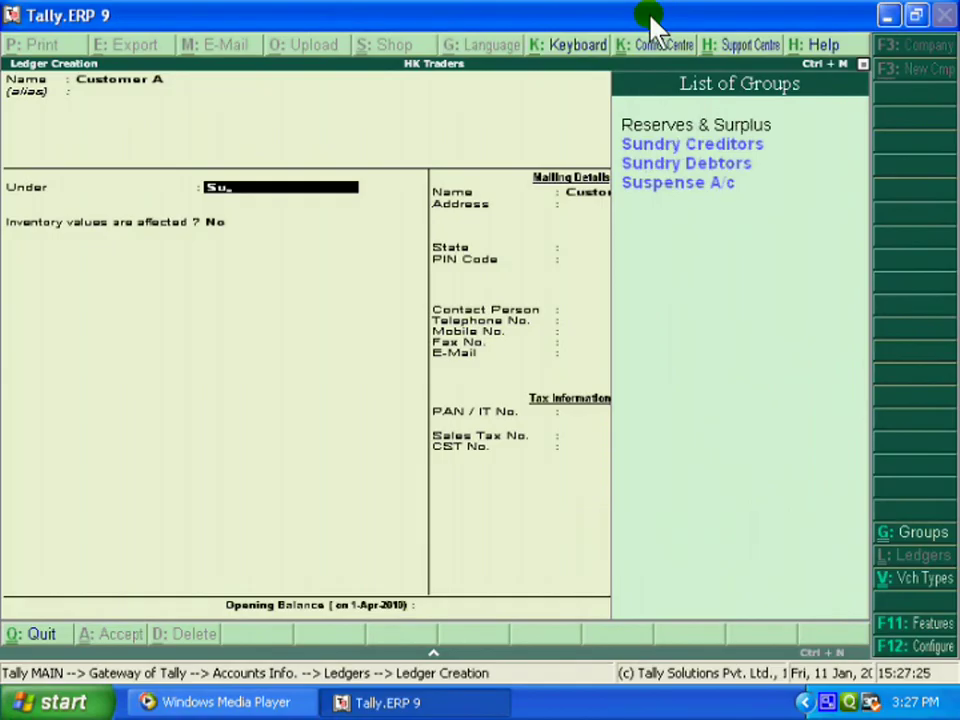
pyautogui.press('Down')
pyautogui.press('Down')
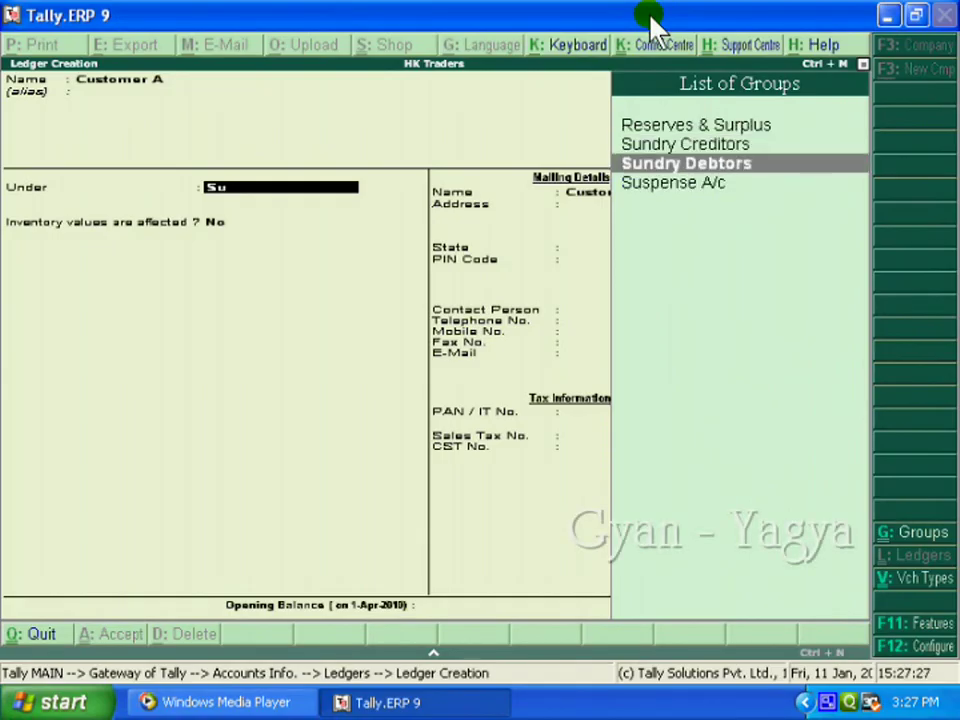
pyautogui.press('Return')
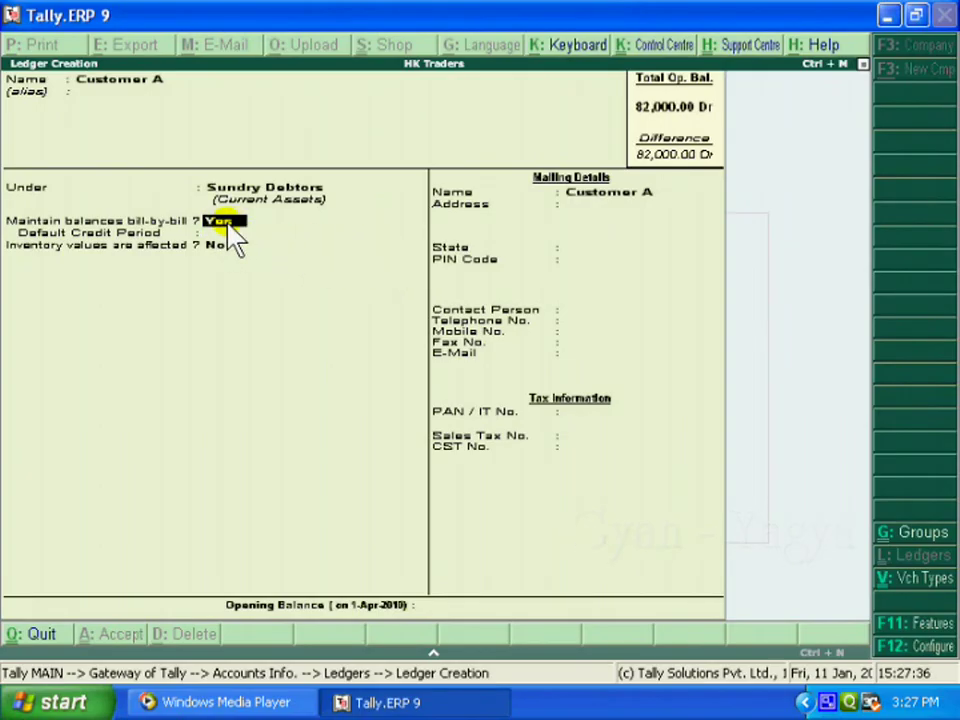
pyautogui.press('Return')
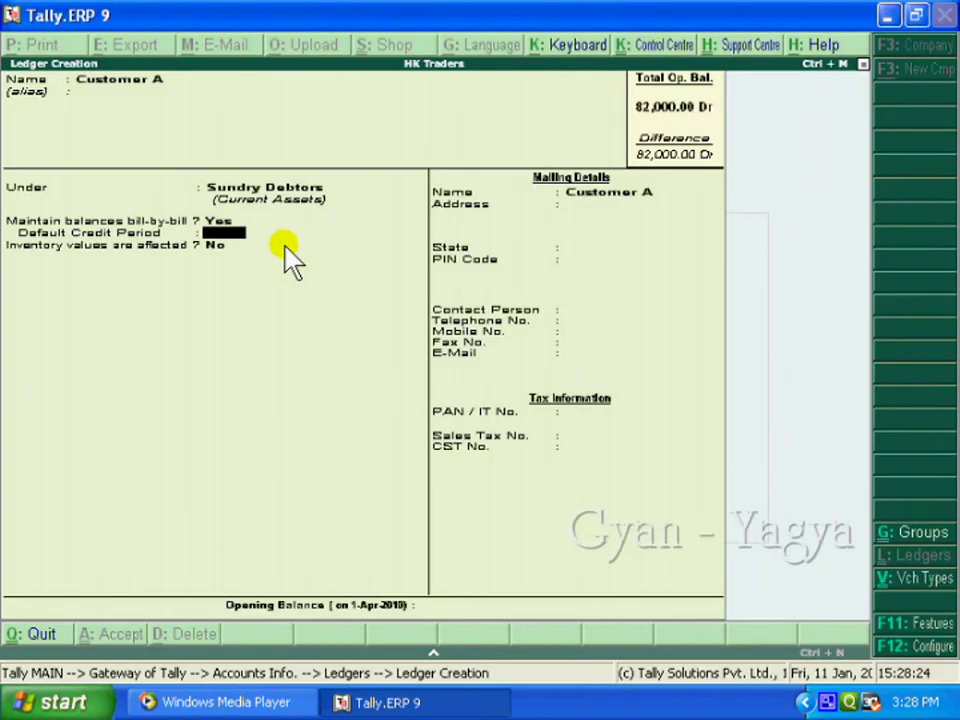
pyautogui.write('30')
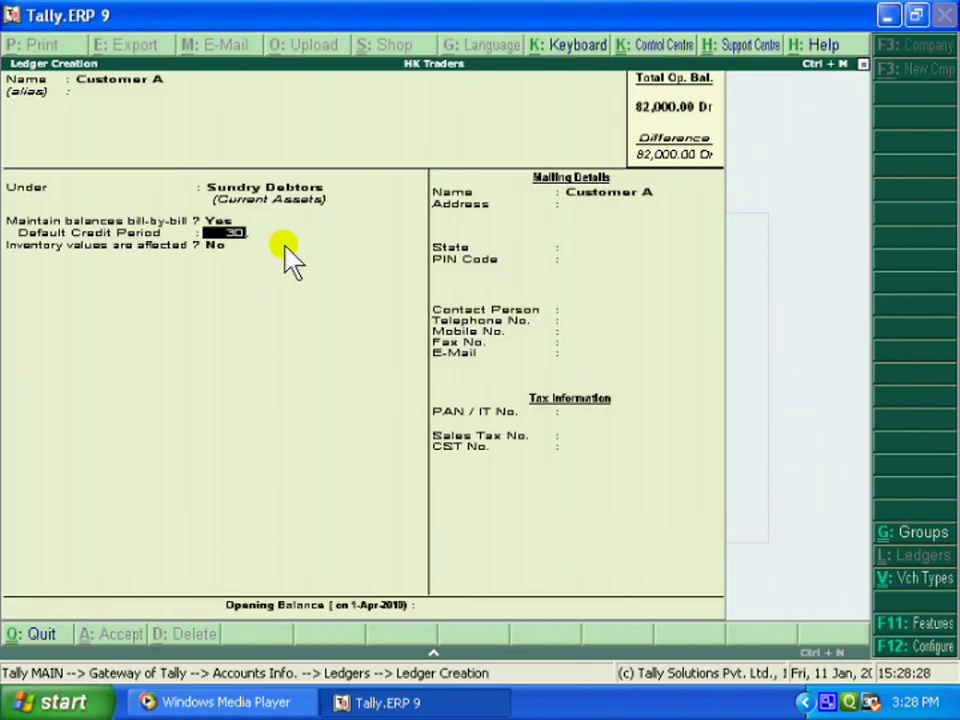
pyautogui.press('Return')
pyautogui.press('Return')
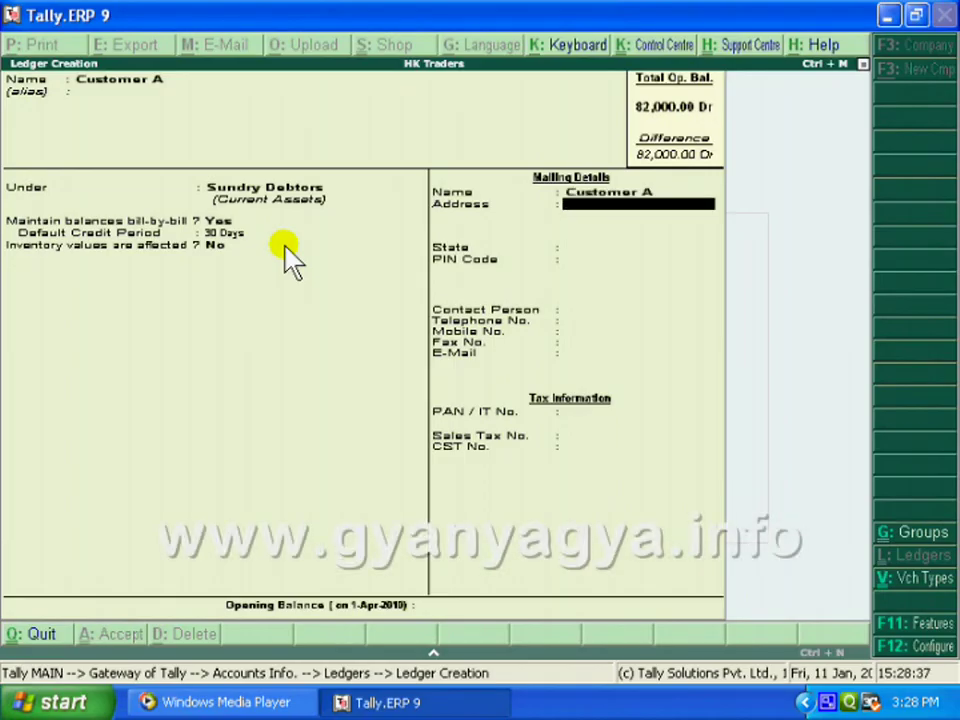
# - Fill in Customer A's mailing address with Madhya Pradesh as the state, and save the ledger
pyautogui.write('56')
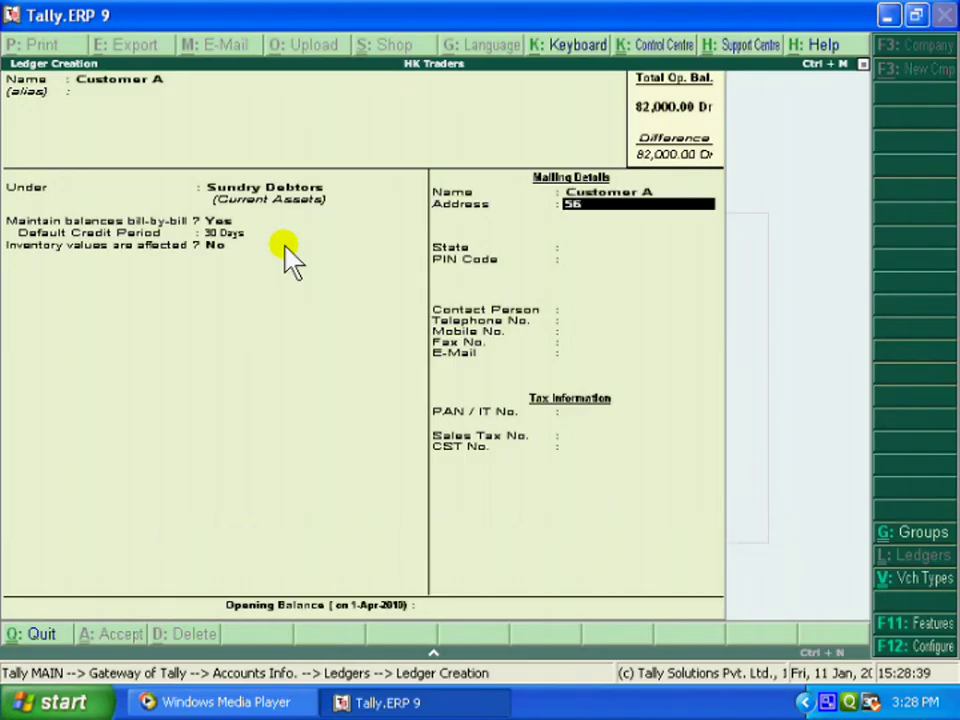
pyautogui.write(' Mall Ganj')
pyautogui.press('Return')
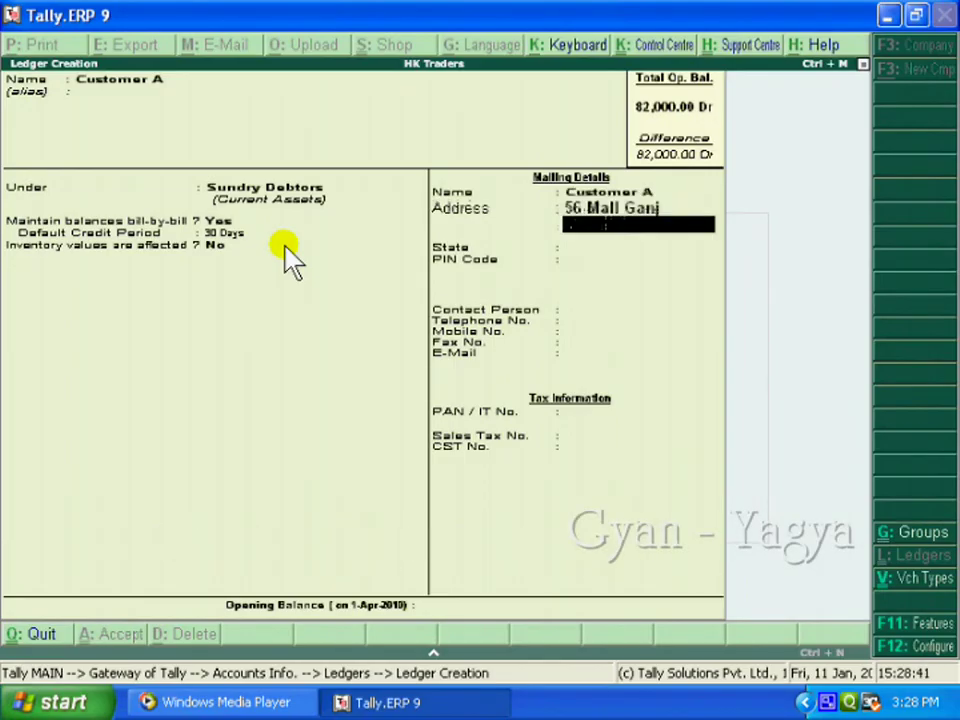
pyautogui.write('Indore')
pyautogui.press('Return')
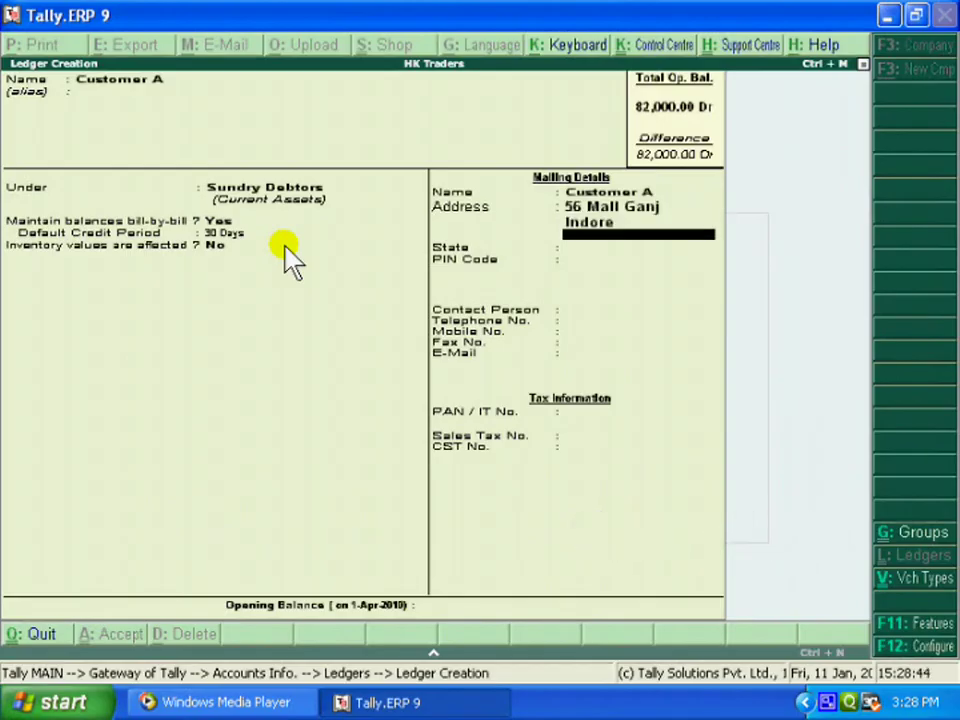
pyautogui.press('Return')
pyautogui.write('M')
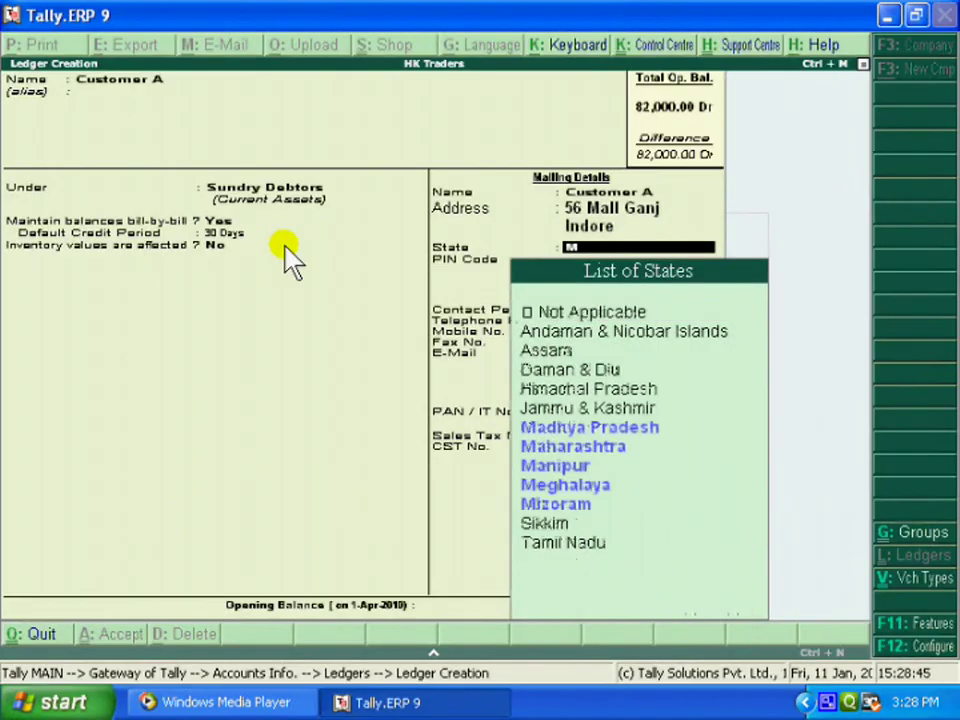
pyautogui.write('ad')
pyautogui.press('Return')
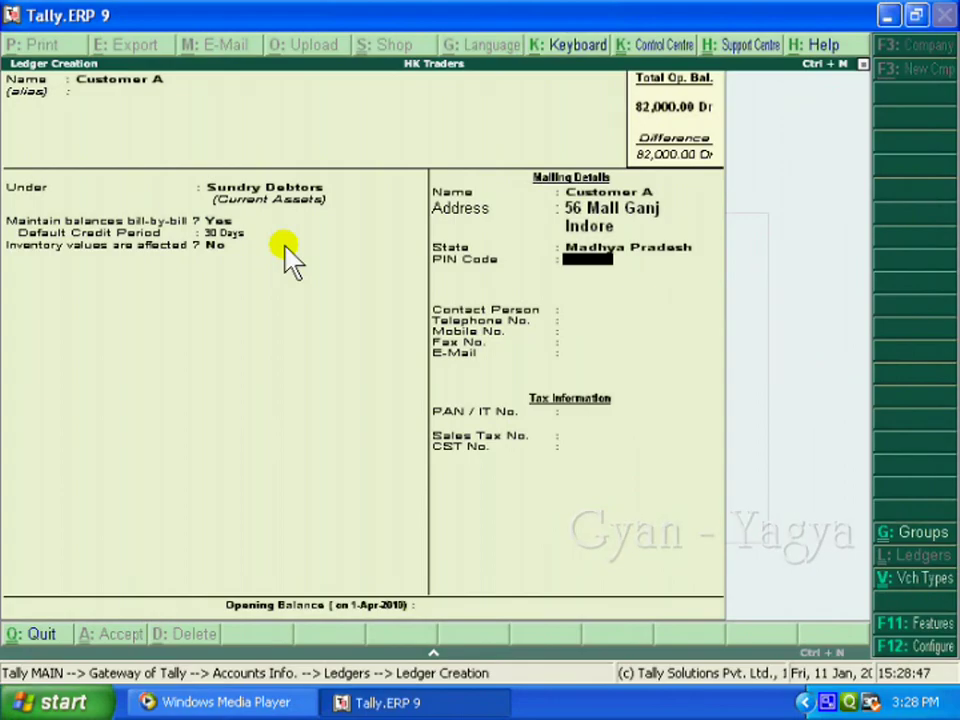
pyautogui.press('Return')
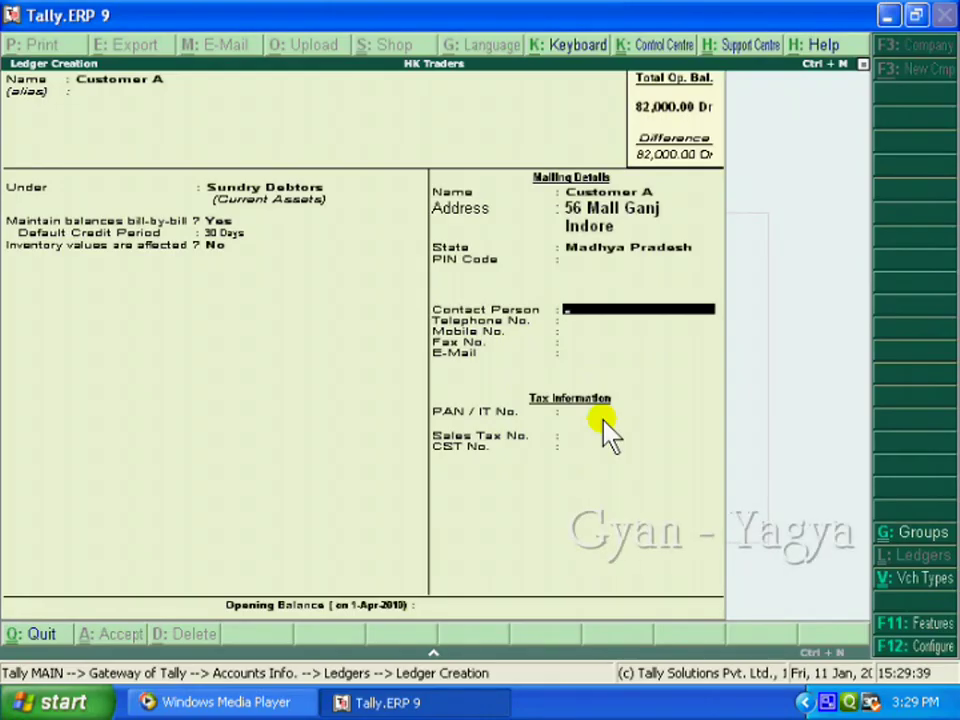
pyautogui.hotkey('ctrl', 'a')
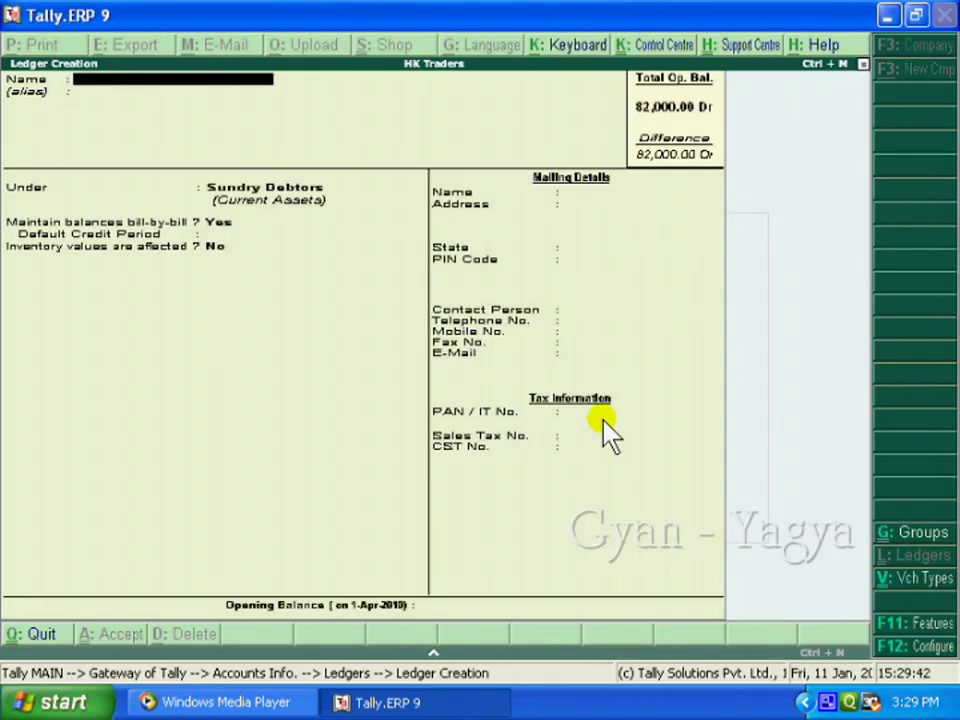
# - Name the next ledger Customer B and keep it under Sundry Debtors
pyautogui.write('Custome')
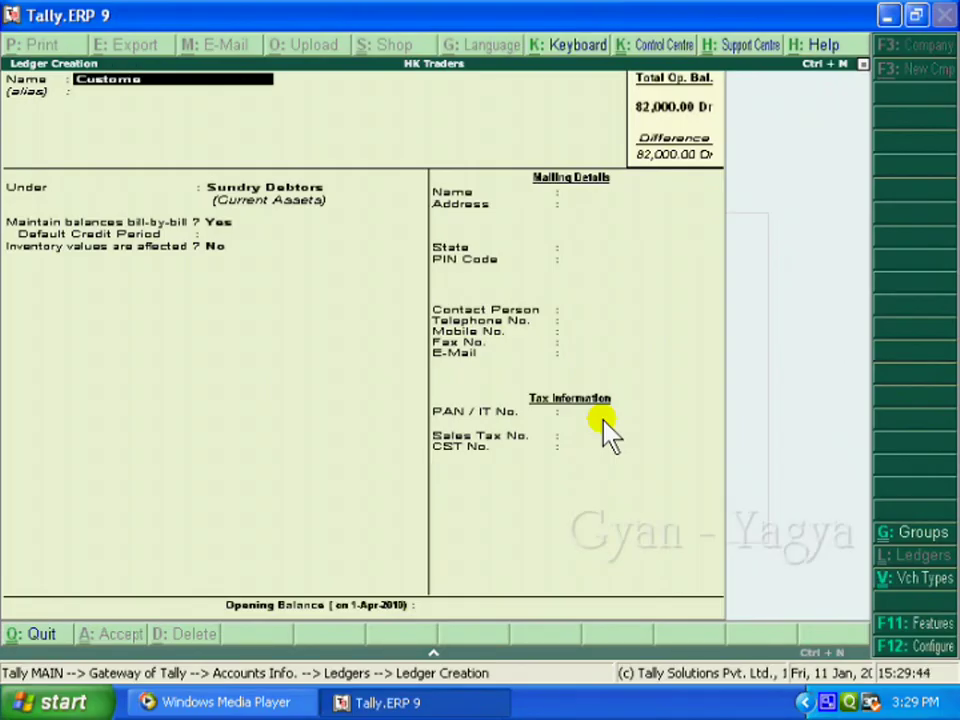
pyautogui.write('r B')
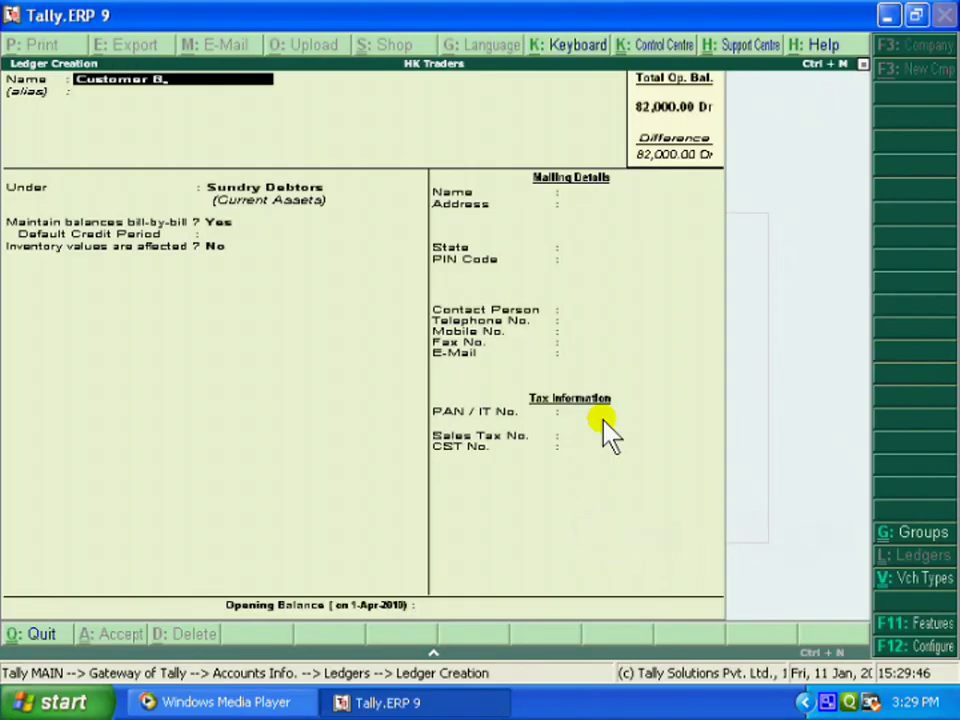
pyautogui.press('Return')
pyautogui.press('Return')
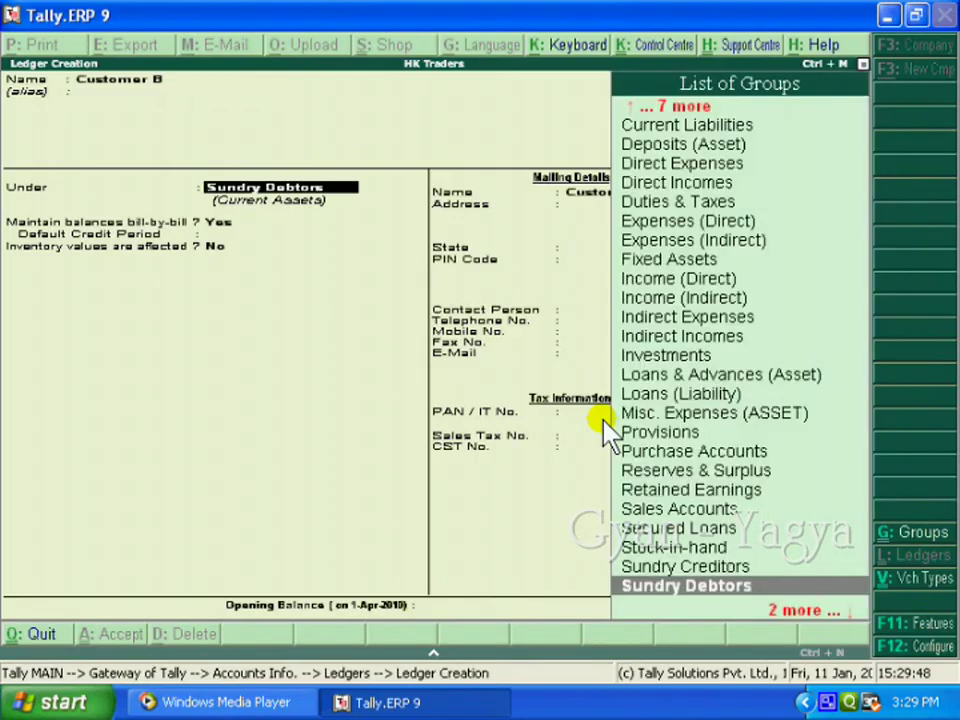
pyautogui.press('Return')
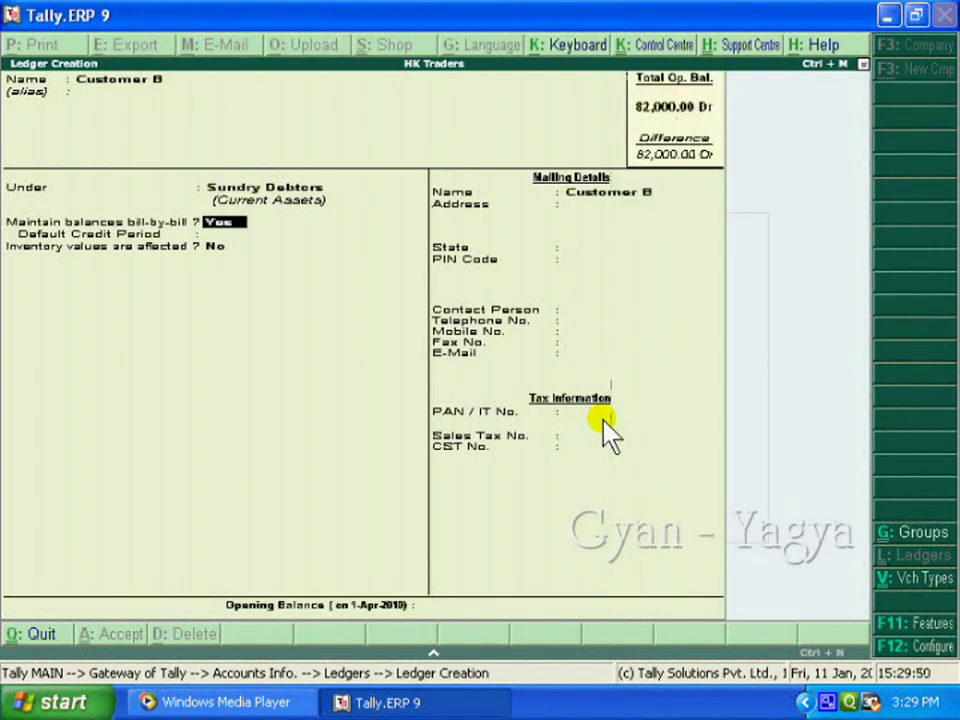
# - Set Customer B's default credit period to 25 days, fill in the mailing address and save the ledger
pyautogui.press('Return')
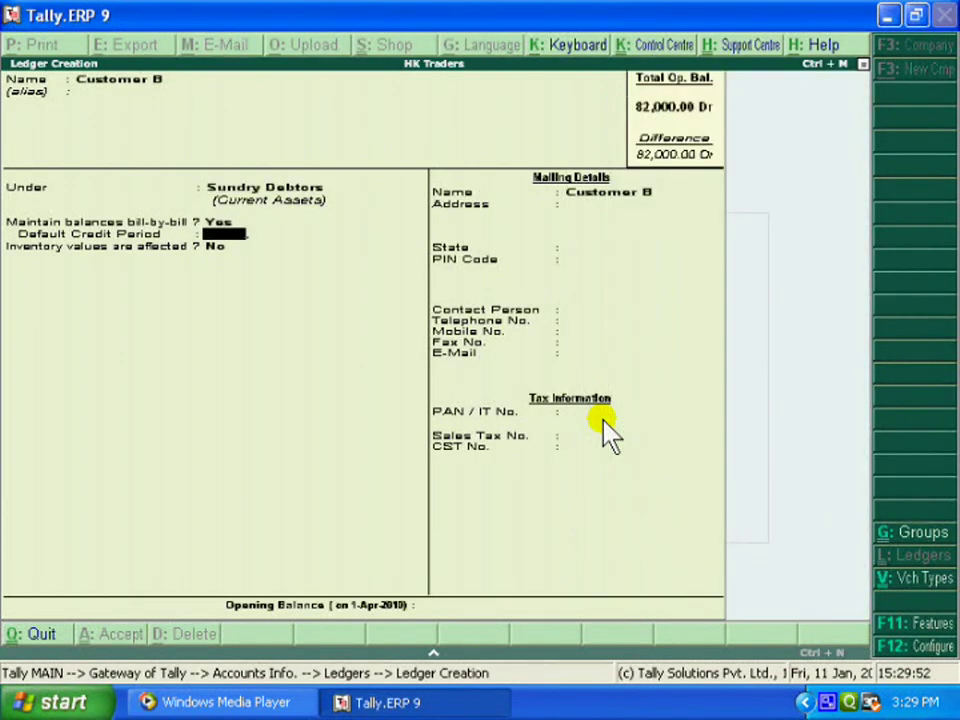
pyautogui.write('25')
pyautogui.press('Return')
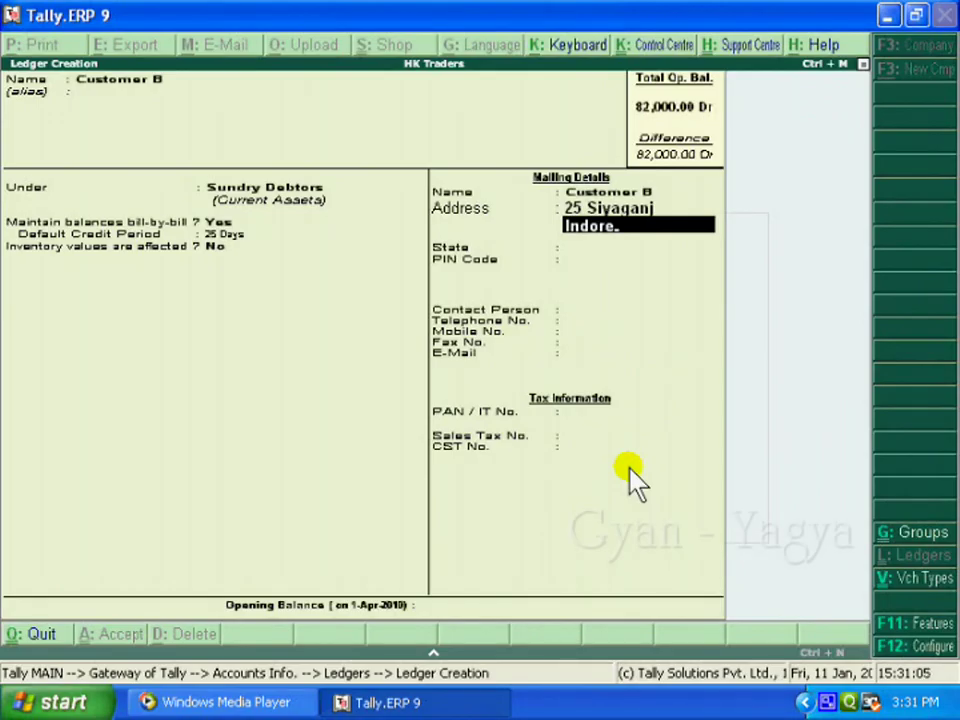
pyautogui.hotkey('ctrl', 'a')
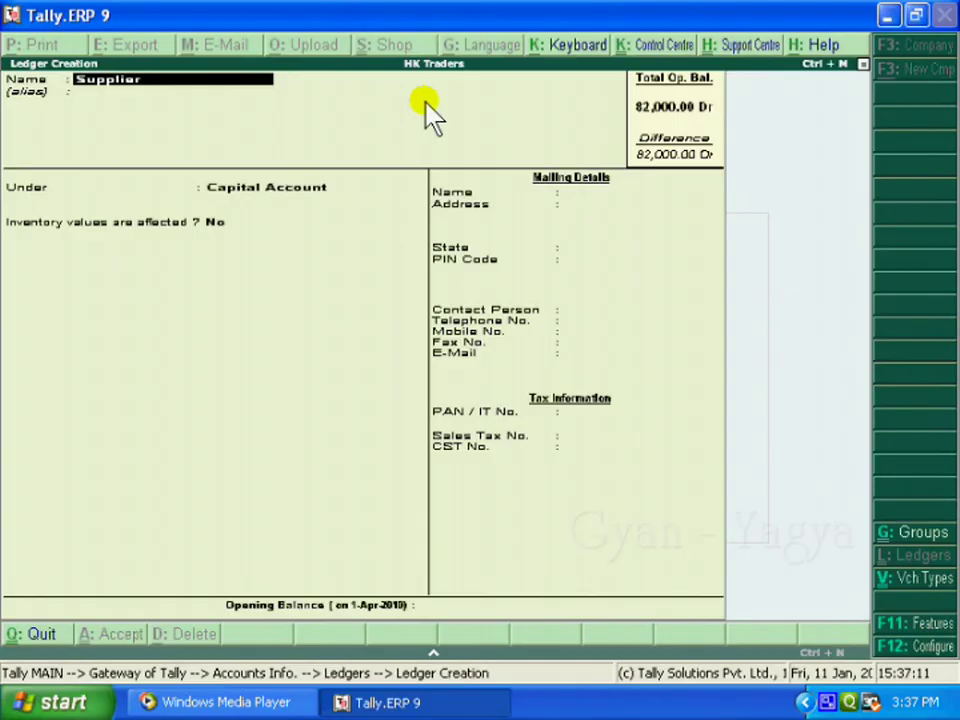
# - Name the new ledger Supplier A and place it under Sundry Creditors
pyautogui.write('A')
pyautogui.press('Return')
pyautogui.press('Return')
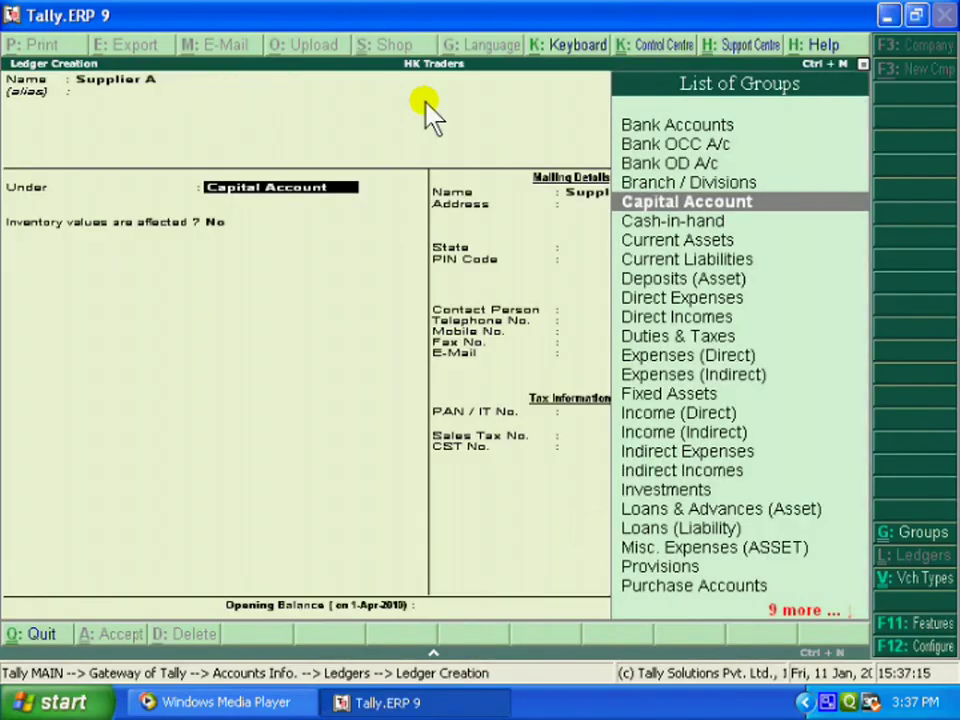
pyautogui.write('Sun')
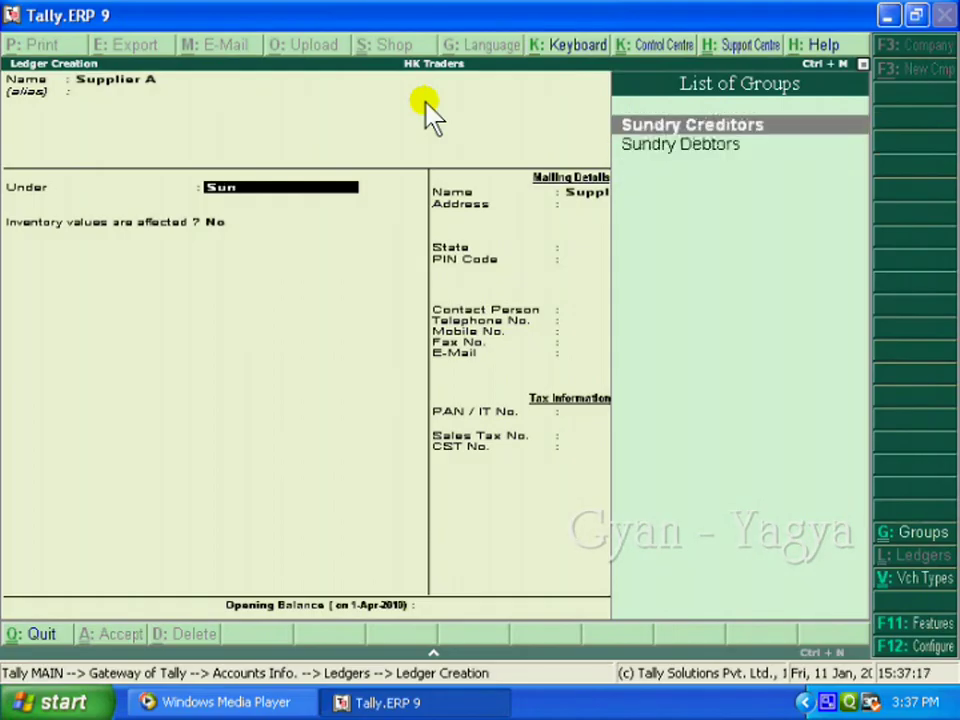
pyautogui.press('Return')
# - Keep bill-by-bill balances on for Supplier A, leave the default credit period and address blank, and save the ledger
pyautogui.press('Return')
pyautogui.press('Return')
pyautogui.press('Return')
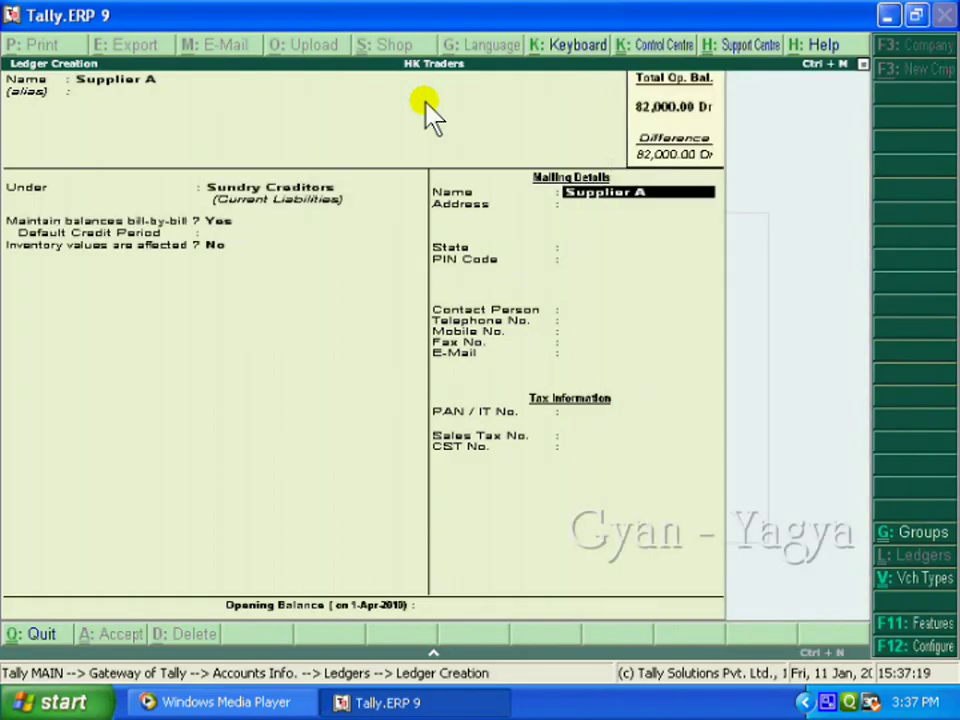
pyautogui.press('Return')
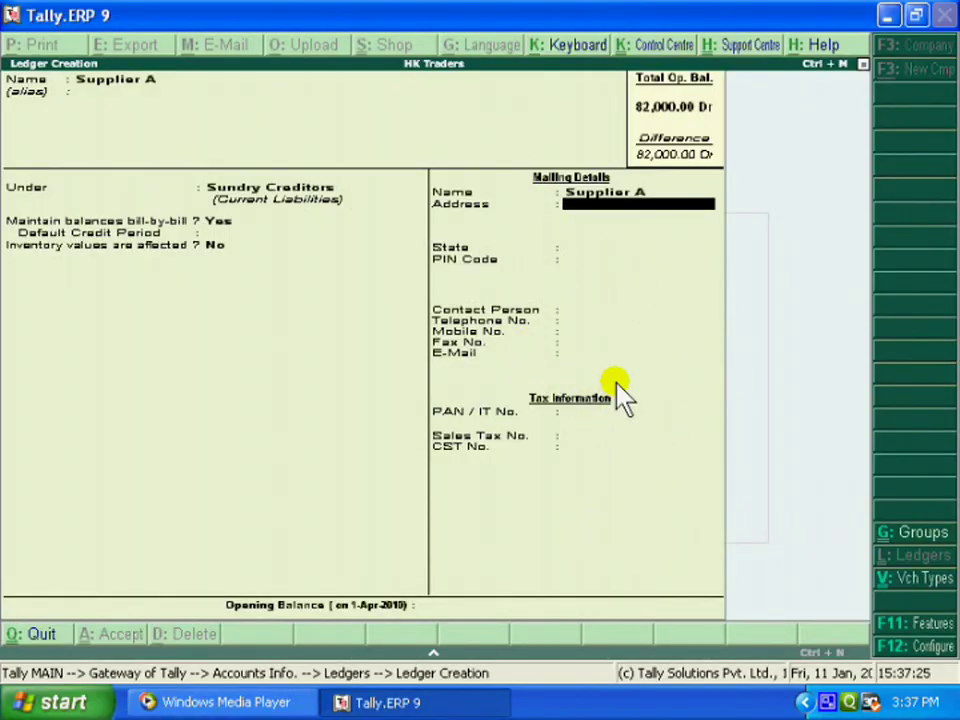
pyautogui.press('Up')
pyautogui.press('Up')
pyautogui.press('Up')
pyautogui.press('Up')
pyautogui.press('Up')
pyautogui.press('Up')
# - Create the Supplier B ledger under Sundry Creditors with bill-by-bill balances and no default credit period, and save it
pyautogui.write('Suppl')
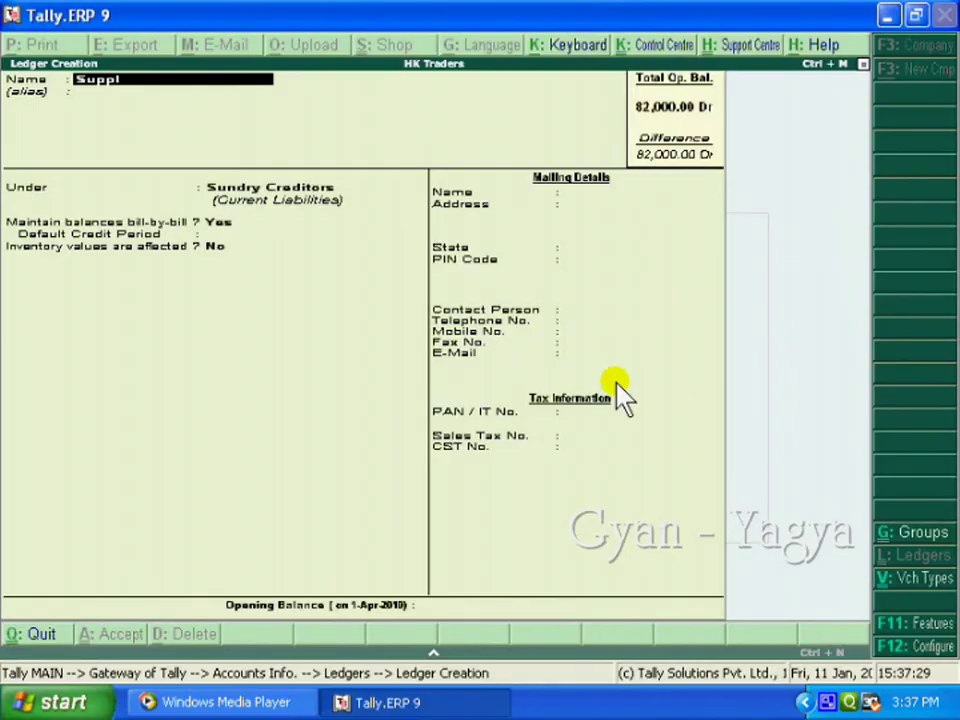
pyautogui.write('ier B')
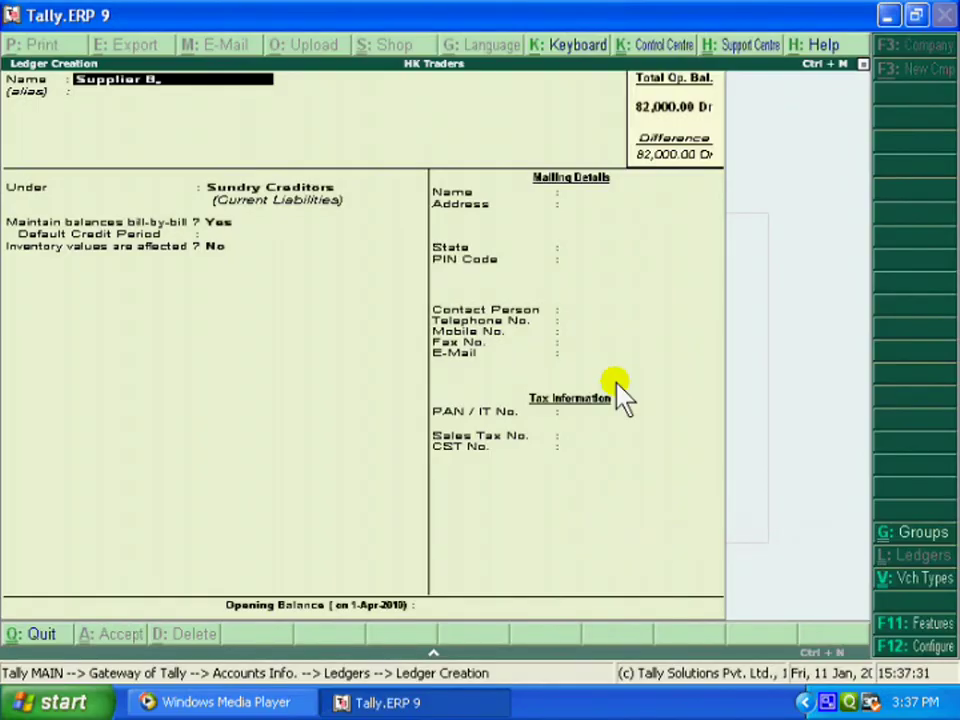
pyautogui.press('Return')
pyautogui.press('Return')
pyautogui.press('Return')
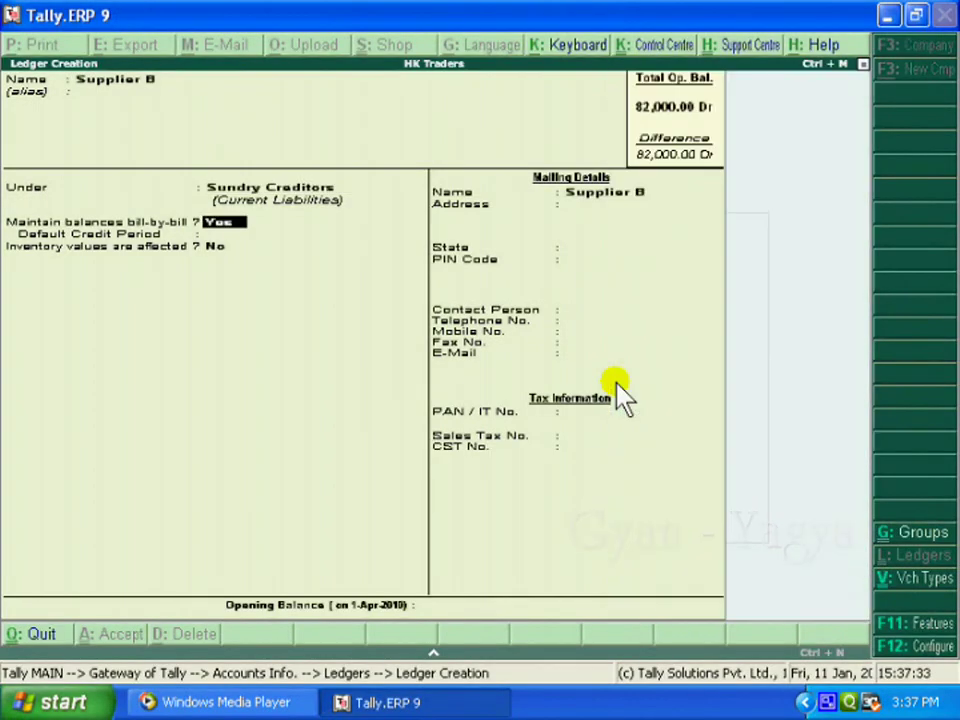
pyautogui.press('Return')
pyautogui.press('Return')
pyautogui.press('Return')
pyautogui.press('Return')
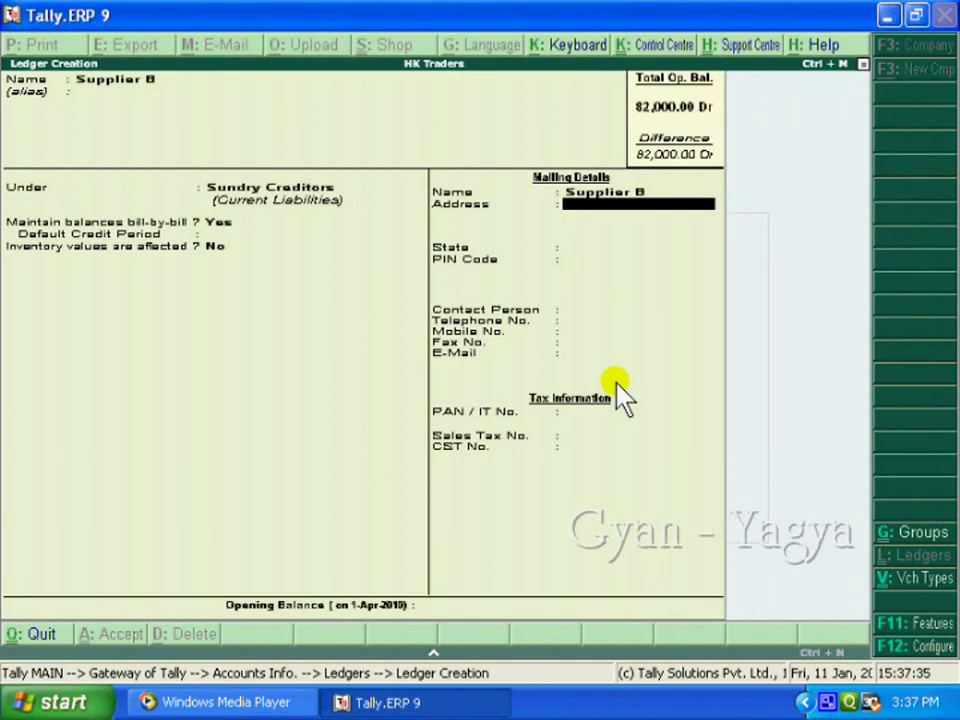
pyautogui.hotkey('ctrl', 'a')
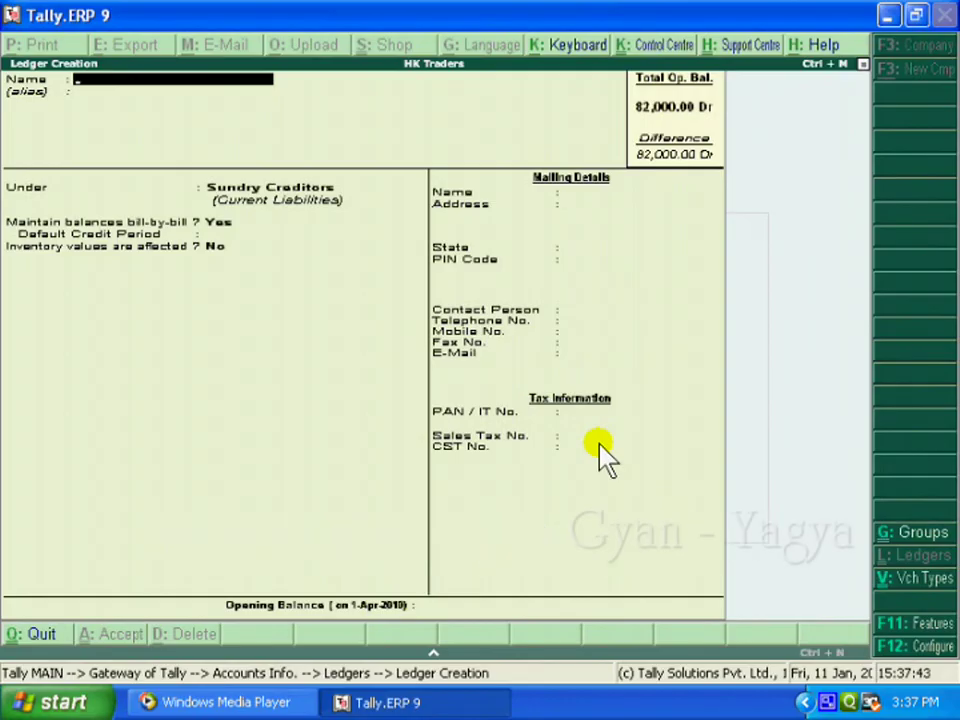
# - Quit ledger creation and return to the Gateway of Tally
pyautogui.press('Escape')
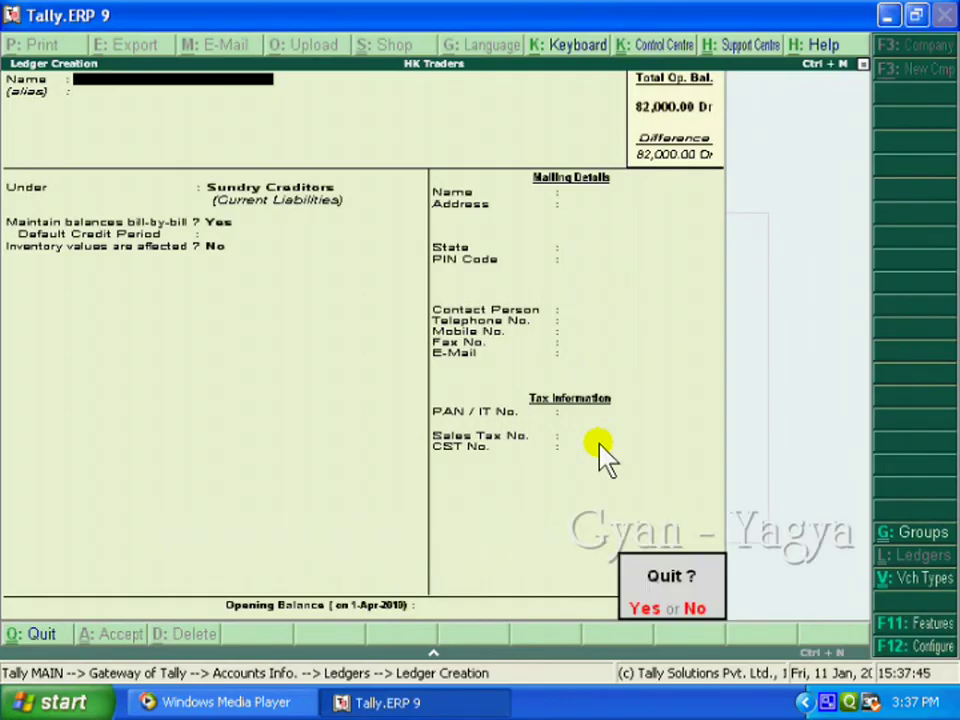
pyautogui.press('y')
pyautogui.press('Escape')
pyautogui.press('Escape')
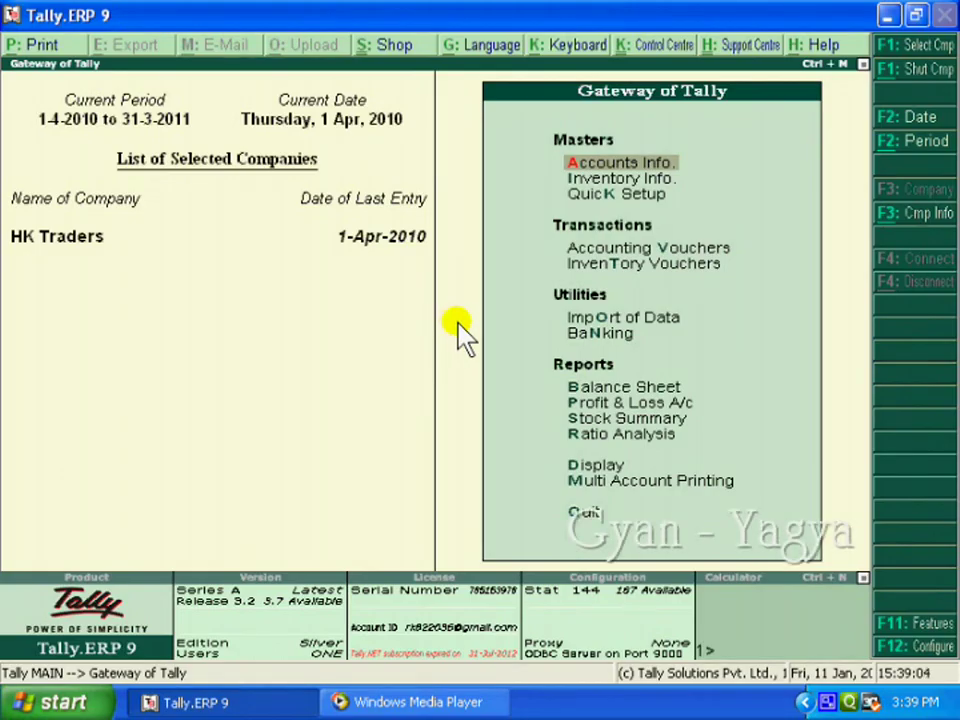
# - Start a new sales voucher and set its date to 5-4-2010
pyautogui.press('Down')
pyautogui.press('Down')
pyautogui.press('Down')
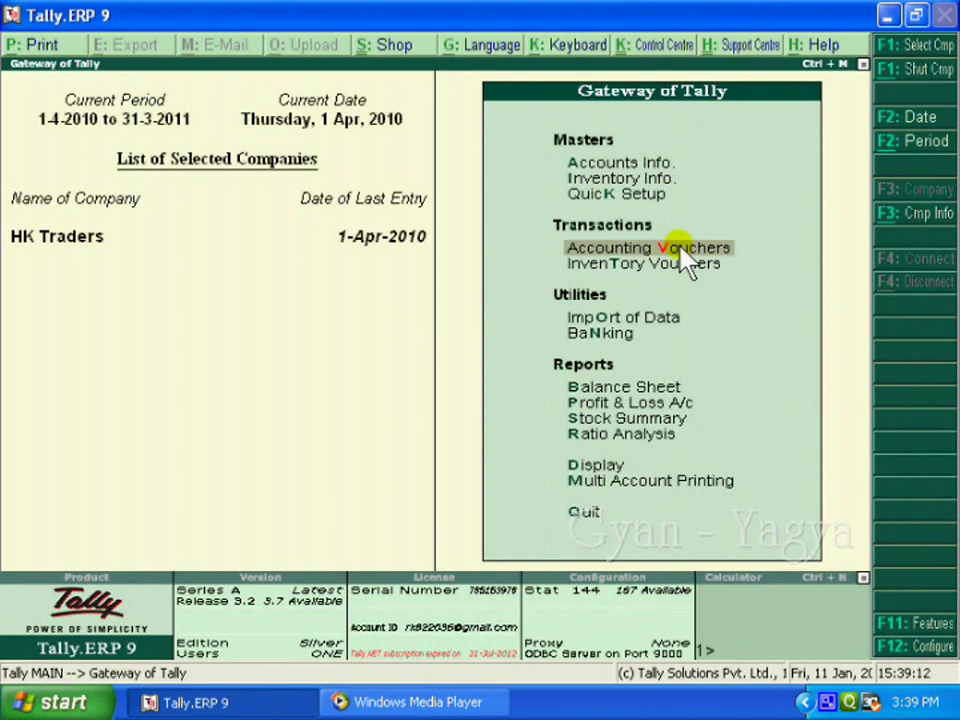
pyautogui.press('Return')
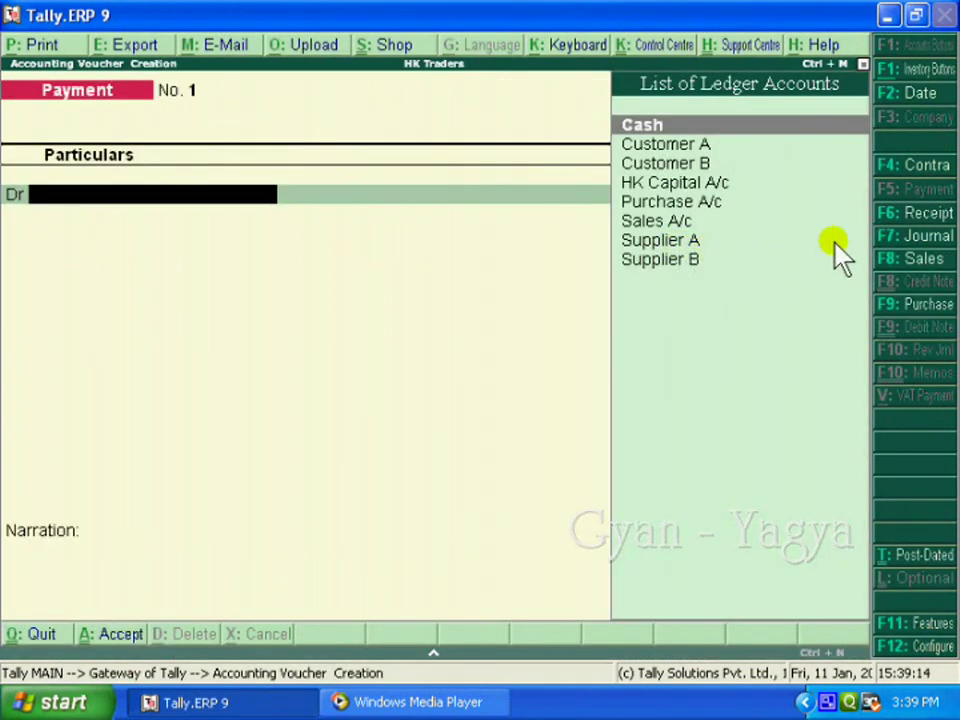
pyautogui.click(922, 260)
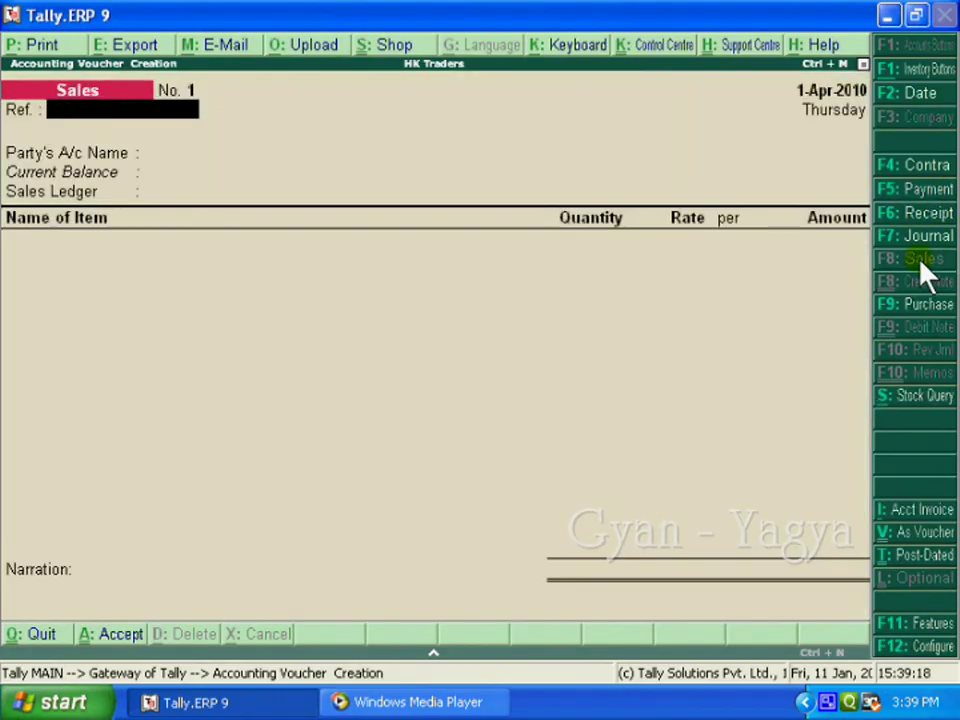
pyautogui.click(910, 96)
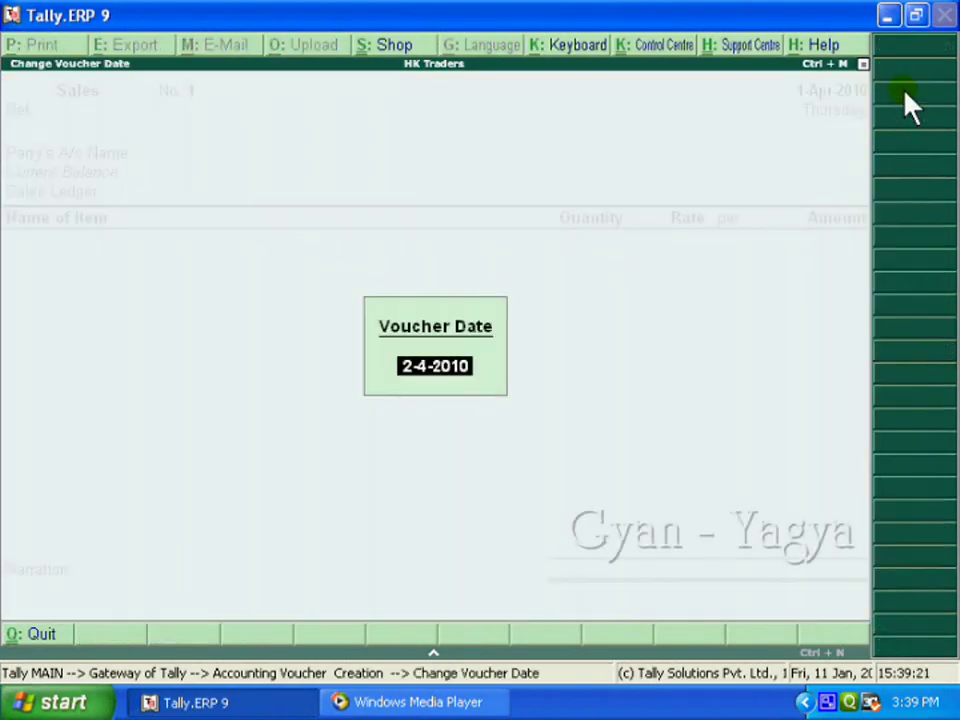
pyautogui.write('5-4')
pyautogui.press('Return')
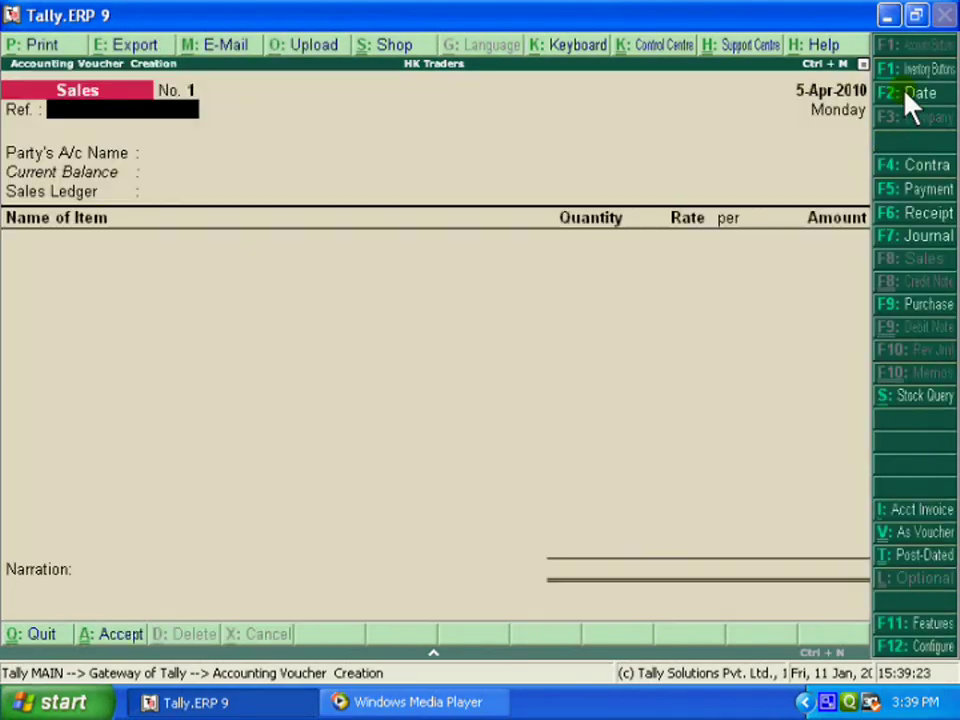
# - Enter the reference "delivery challan no. 05", with Customer A as the party and Sales A/c as the sales ledger
pyautogui.write('delivery challan no.')
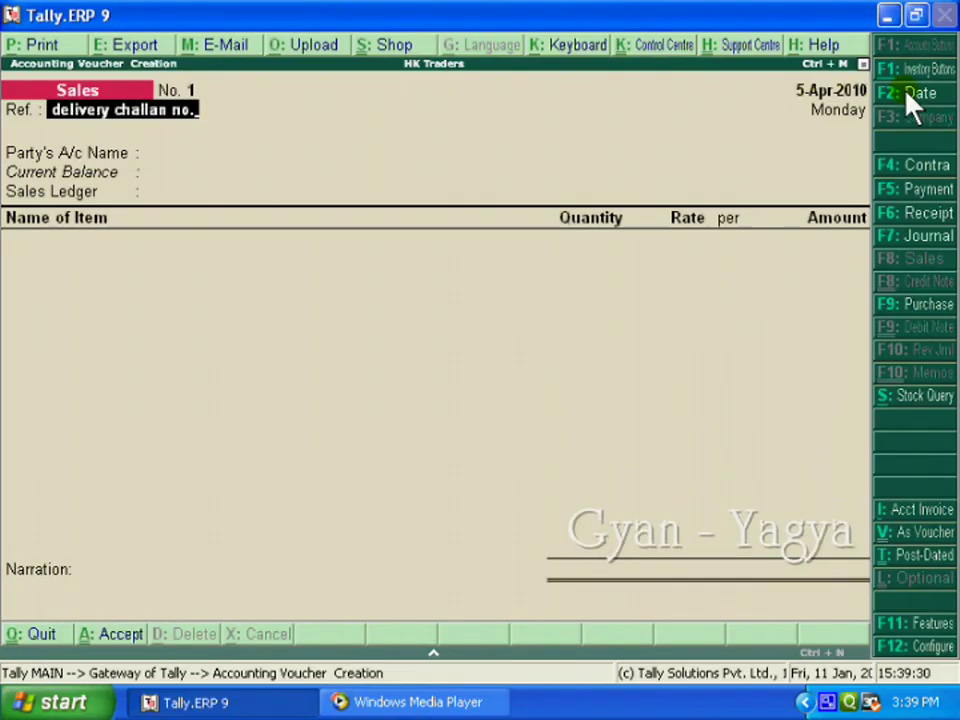
pyautogui.write(' 05')
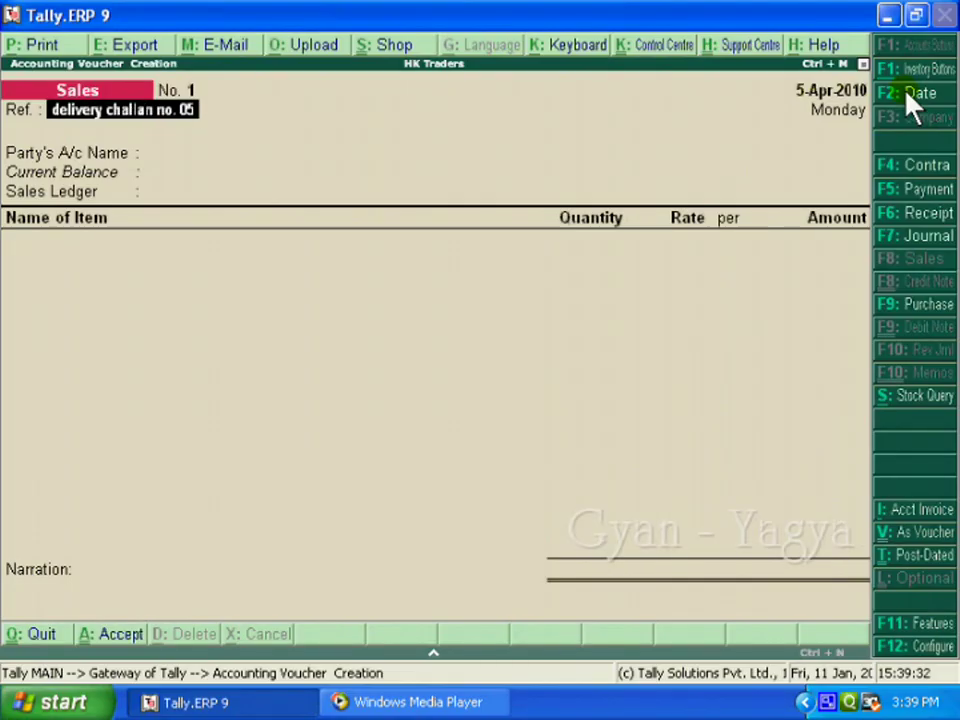
pyautogui.press('Return')
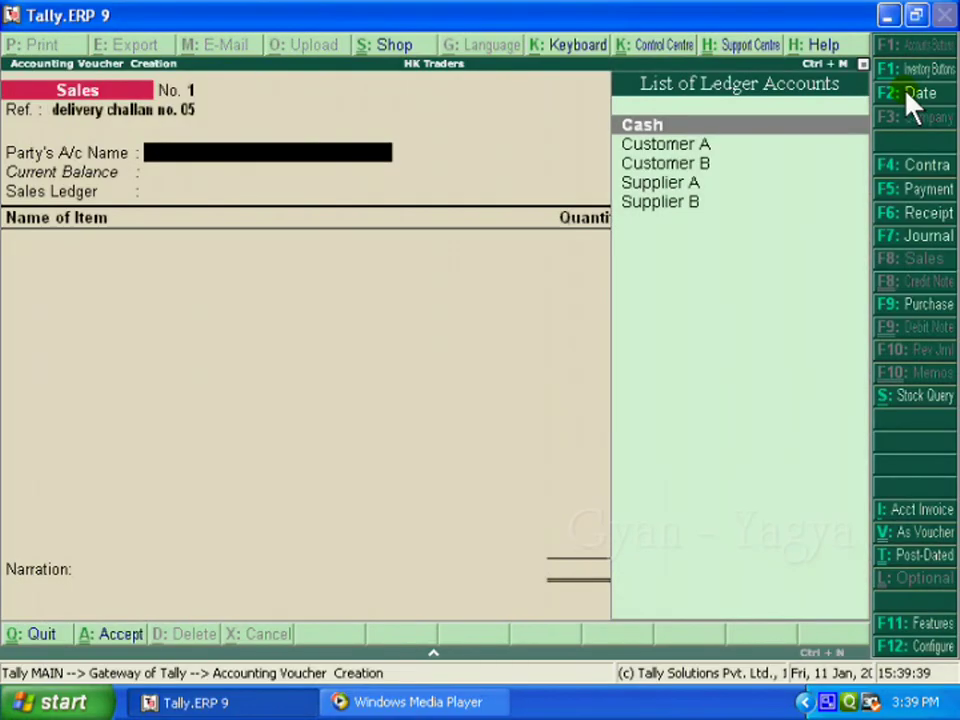
pyautogui.press('Down')
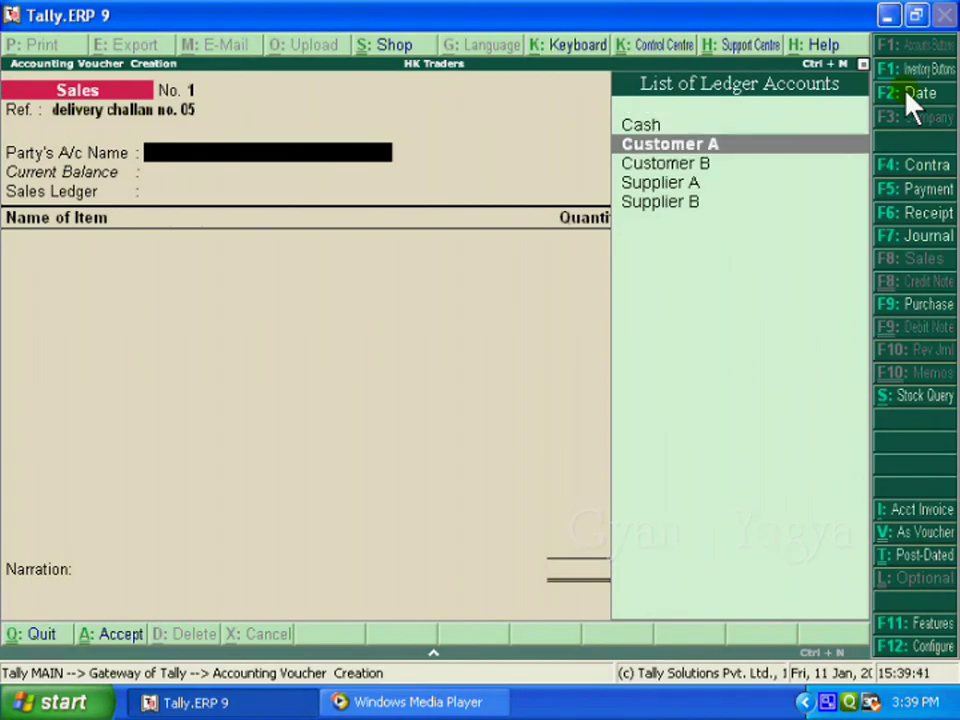
pyautogui.press('Return')
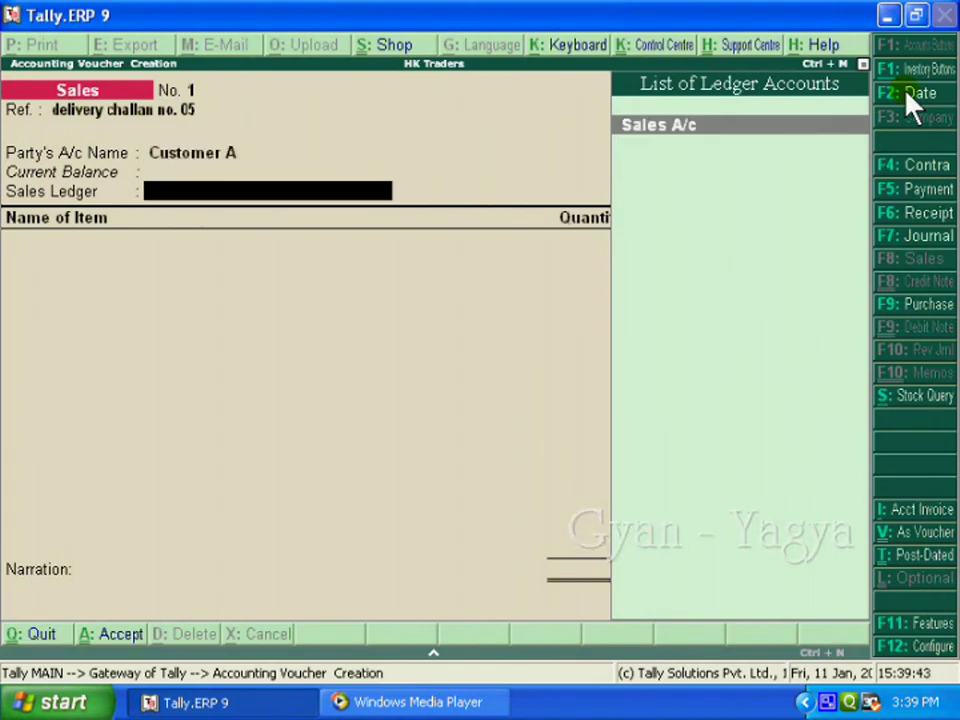
pyautogui.press('Return')
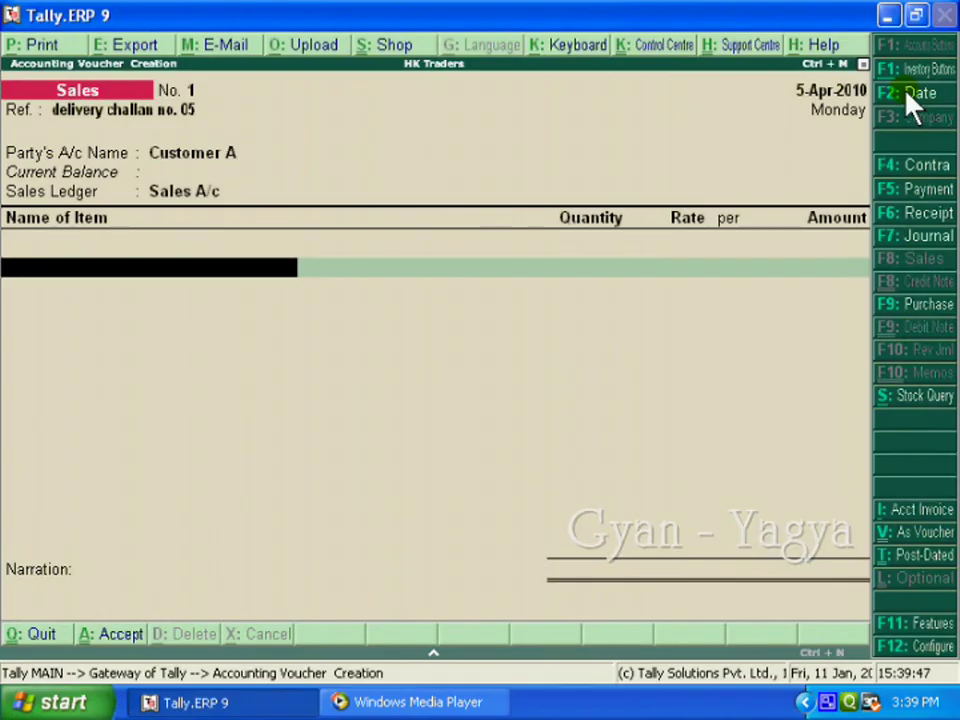
# - Add Sugar to the sales voucher with a quantity of 100 KG at a rate of 32 per KG, and end the item list
pyautogui.write('S')
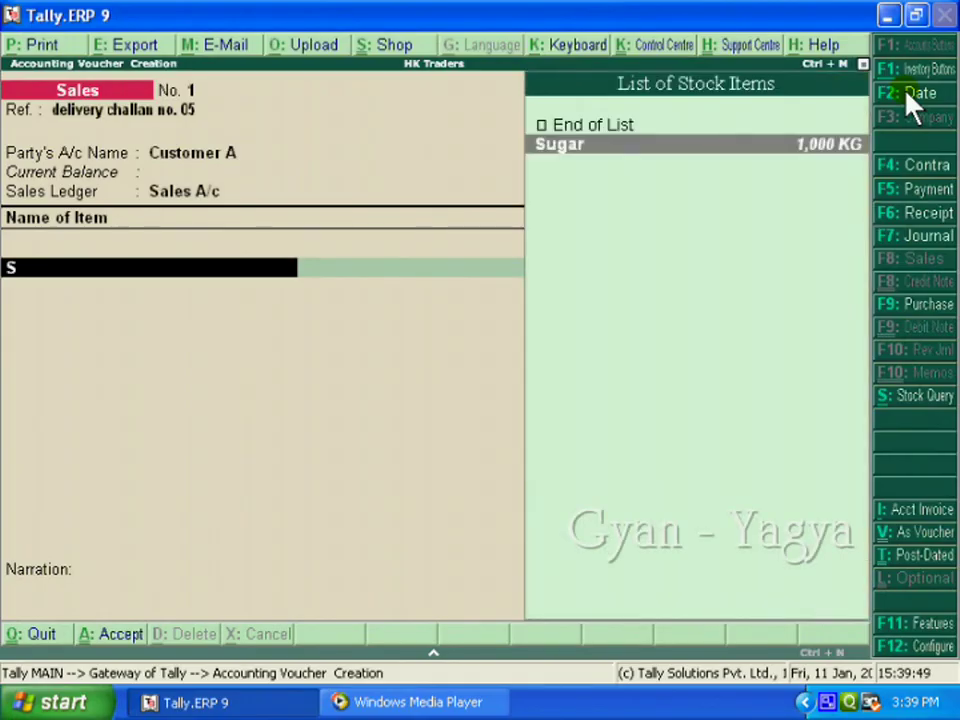
pyautogui.press('Return')
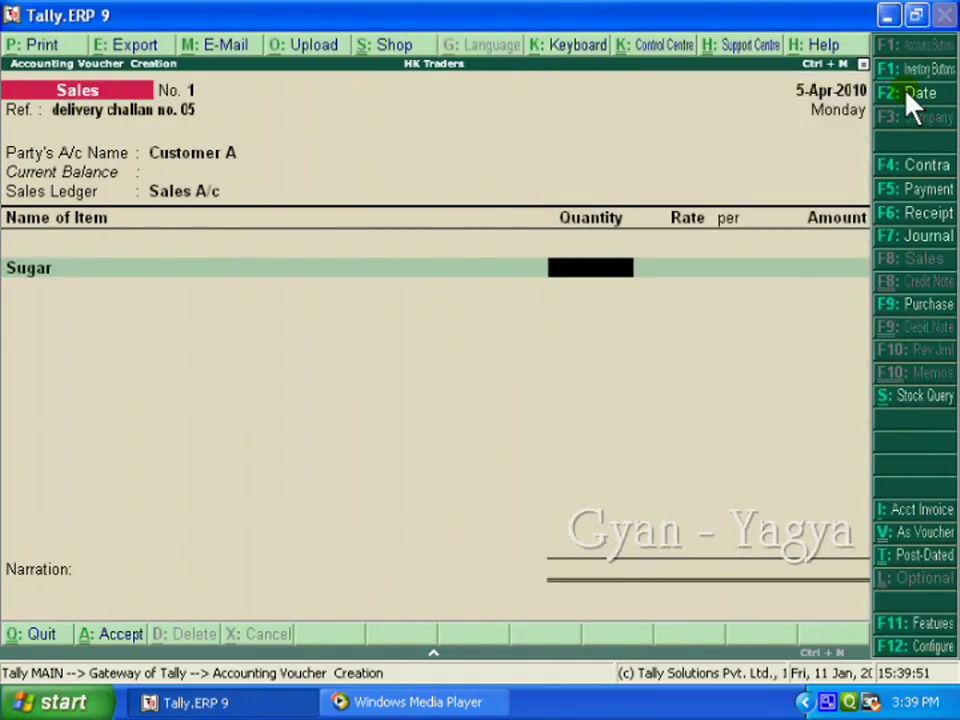
pyautogui.write('100')
pyautogui.press('Return')
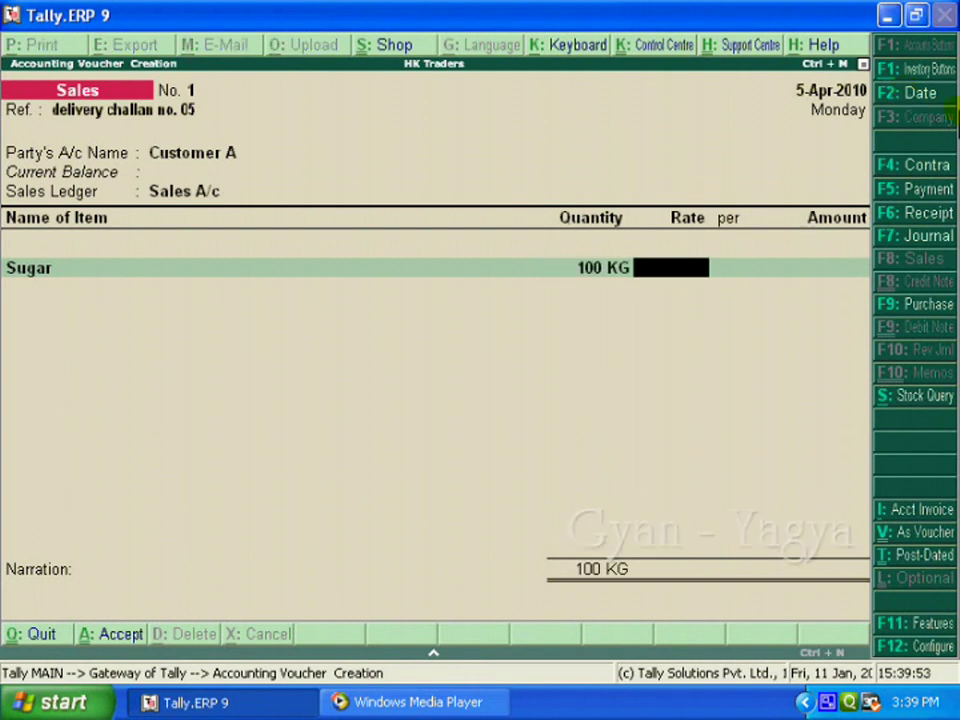
pyautogui.write('32')
pyautogui.press('Return')
pyautogui.press('Return')
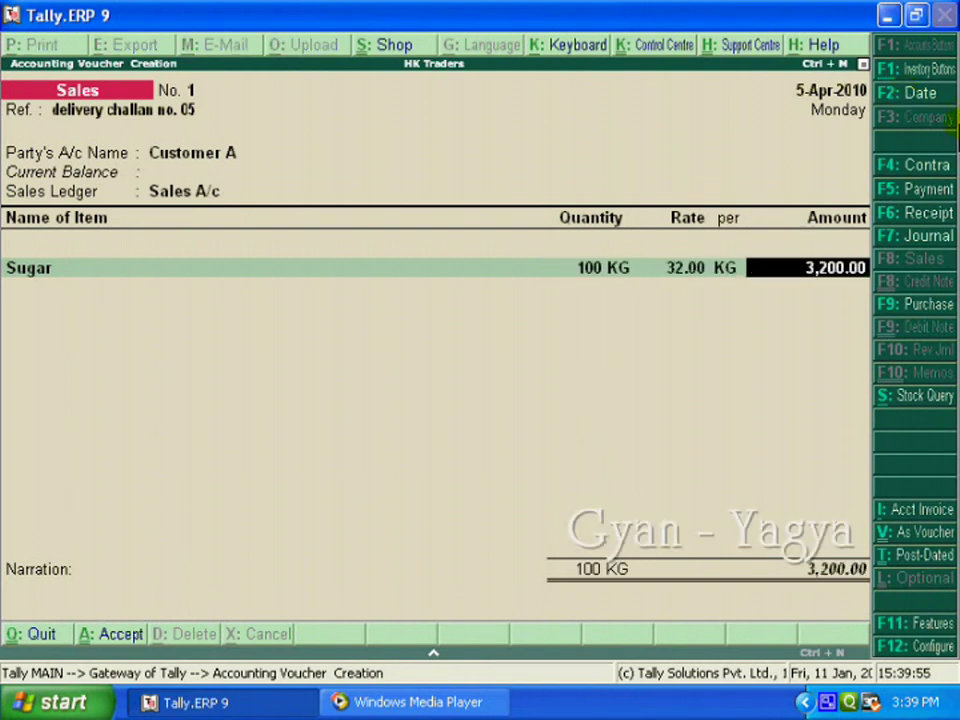
pyautogui.press('Return')
pyautogui.press('Return')
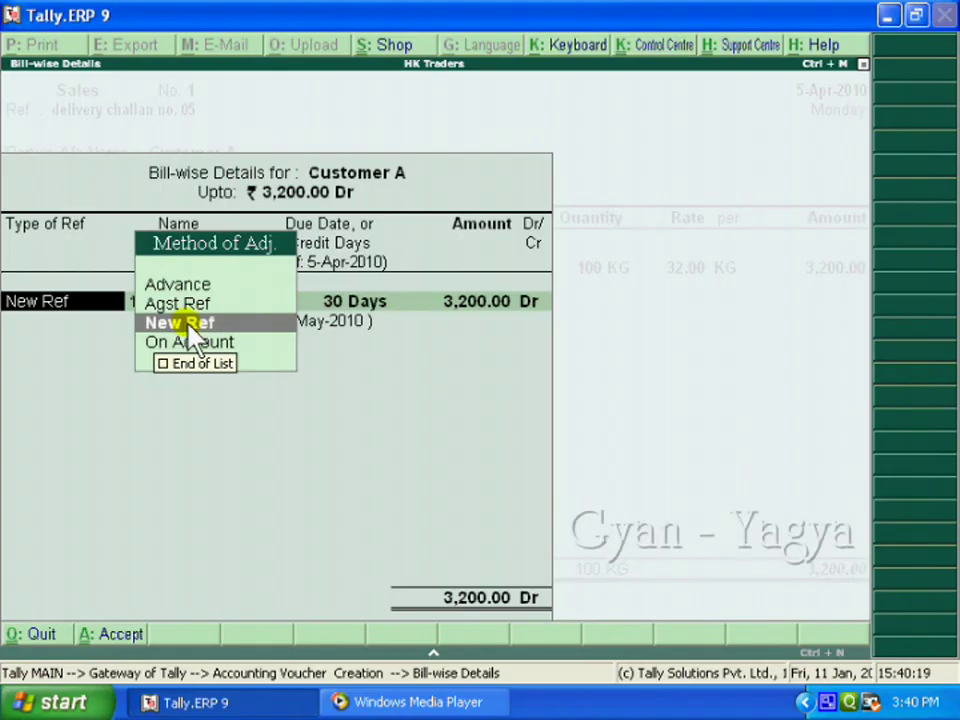
# - Record Customer A's bill as New Ref 1 with 30 days' credit for 3,200.00 Dr
pyautogui.press('Return')
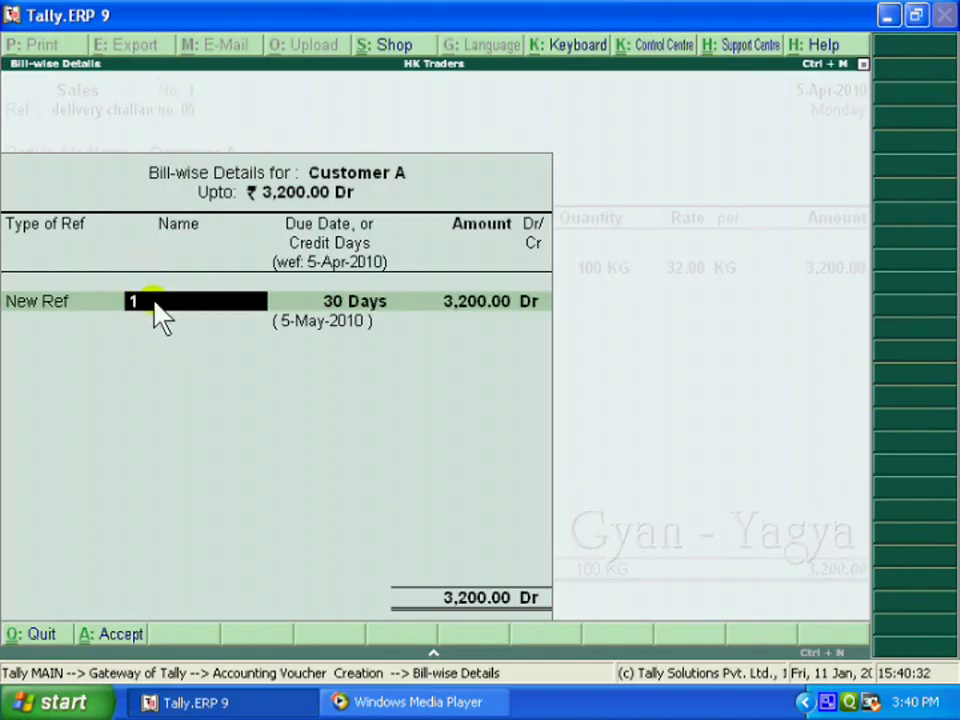
pyautogui.press('Return')
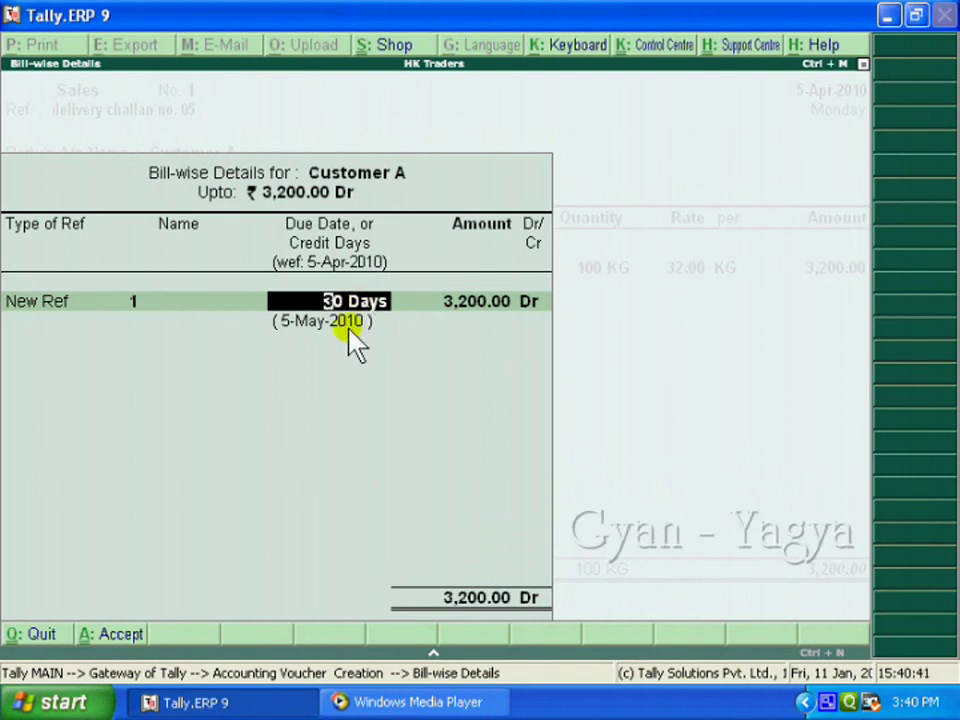
pyautogui.press('Return')
pyautogui.press('Return')
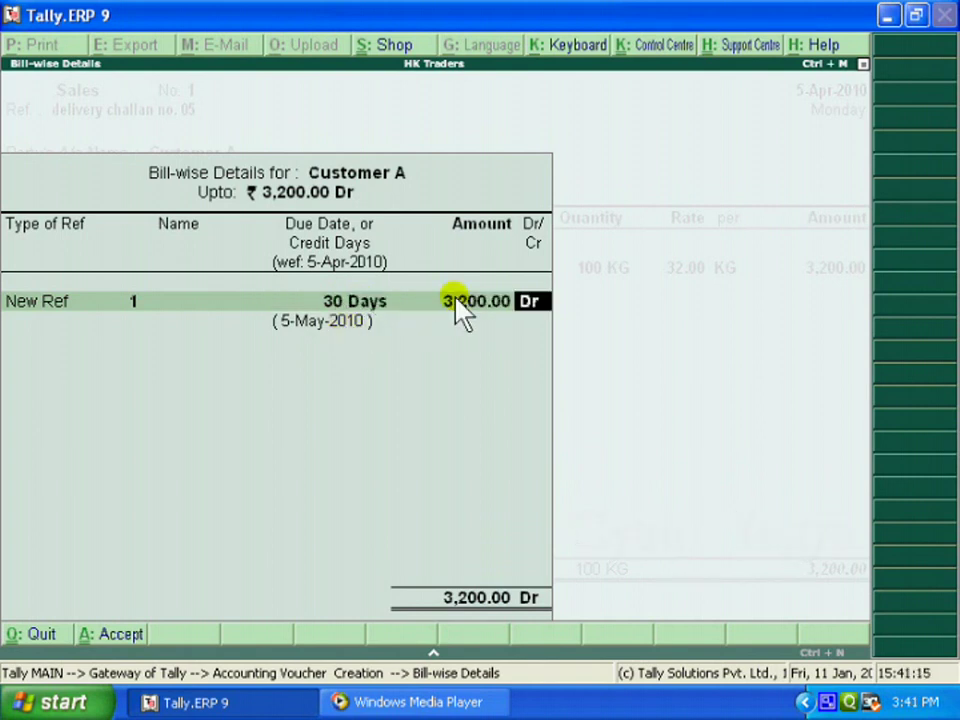
pyautogui.press('Return')
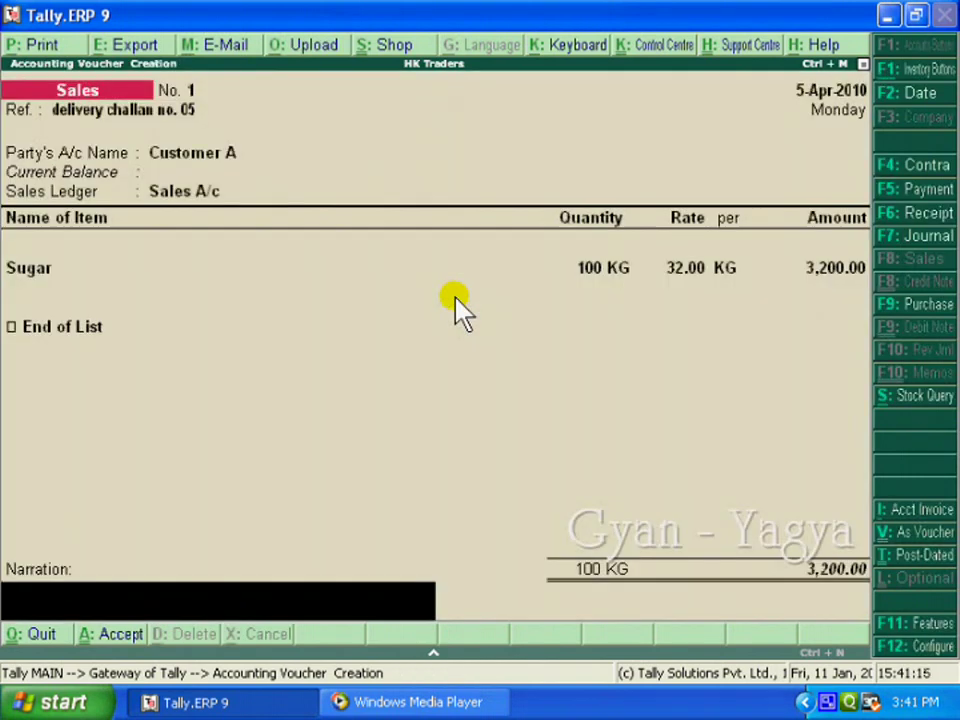
# - Enter the narration "goods sold on credit" and save the sales voucher
pyautogui.write('good')
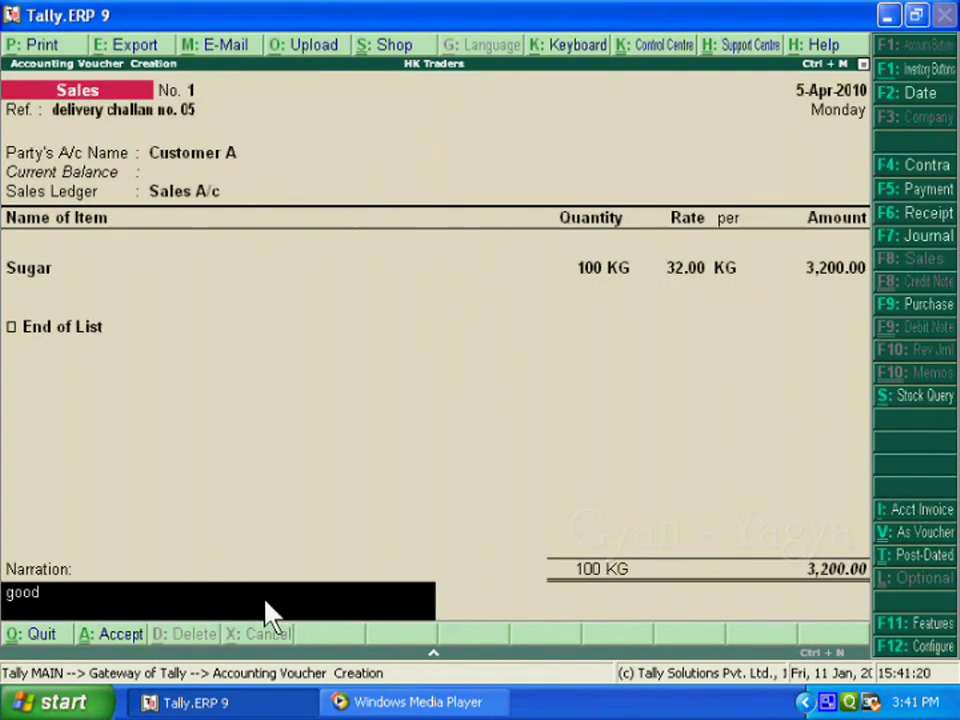
pyautogui.write('s sold on credit')
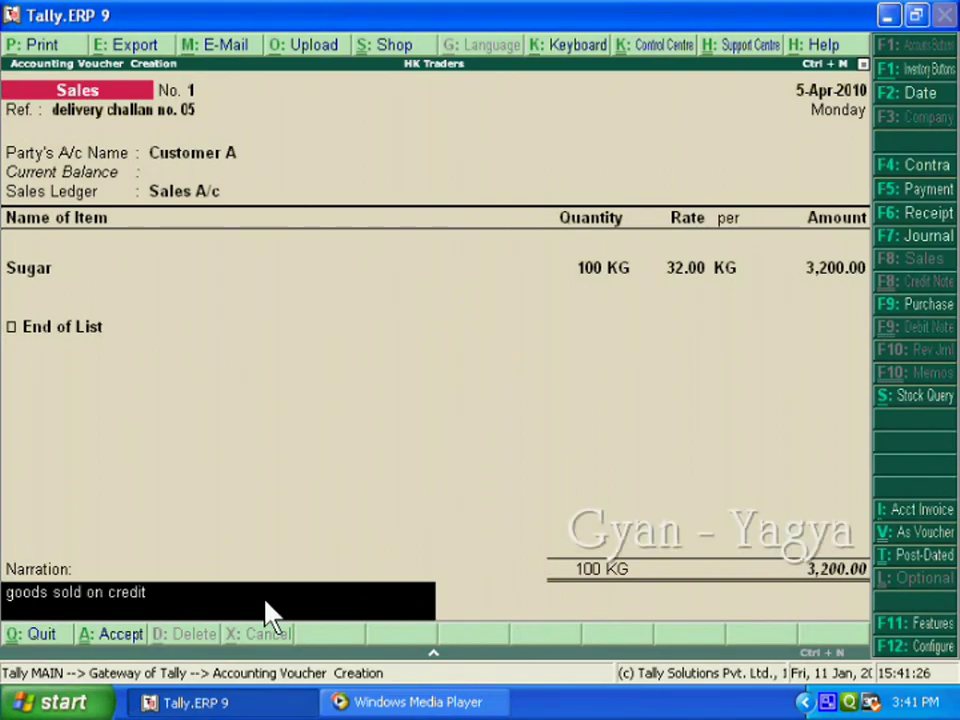
pyautogui.click(265, 602)
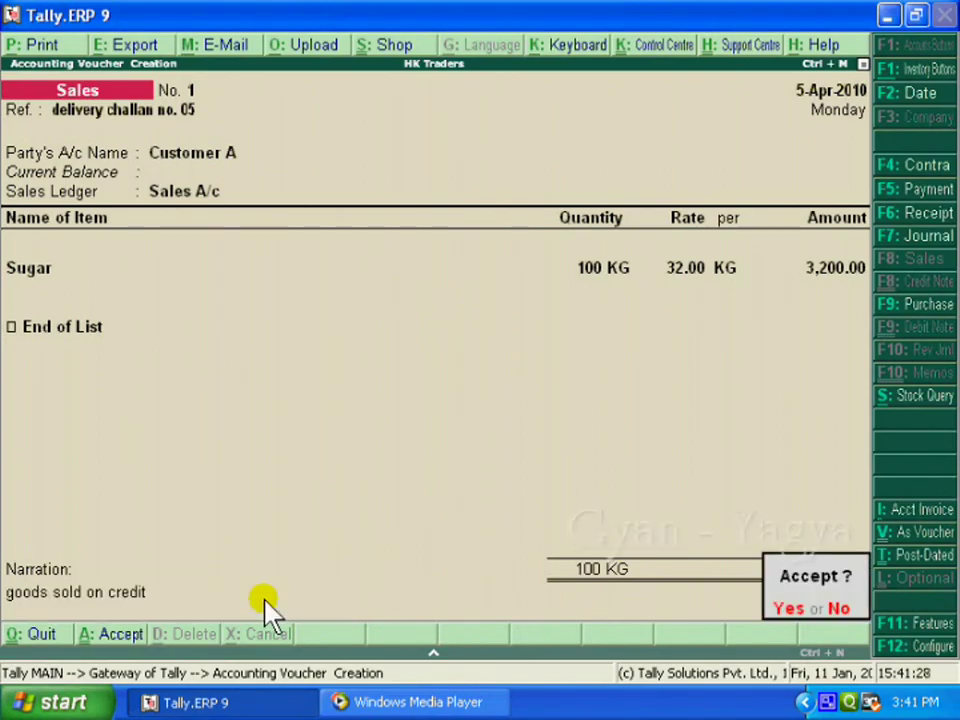
pyautogui.press('y')
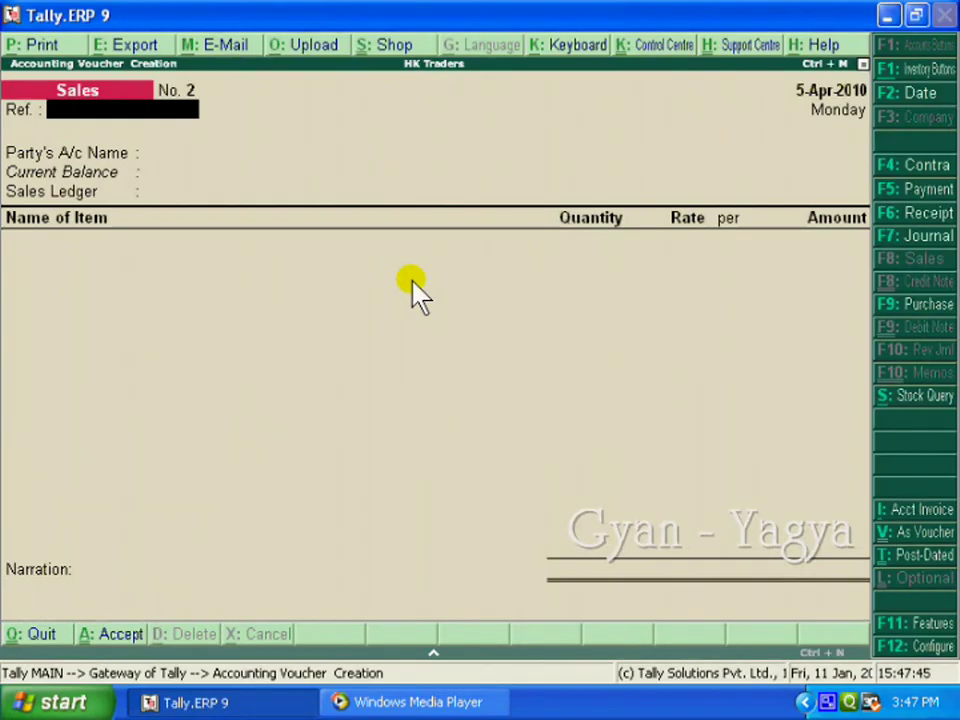
# - Set the new sales voucher's date to 7-Apr-2010 and enter the reference "delivery challan no.06"
pyautogui.press('F2')
pyautogui.write('7-4')
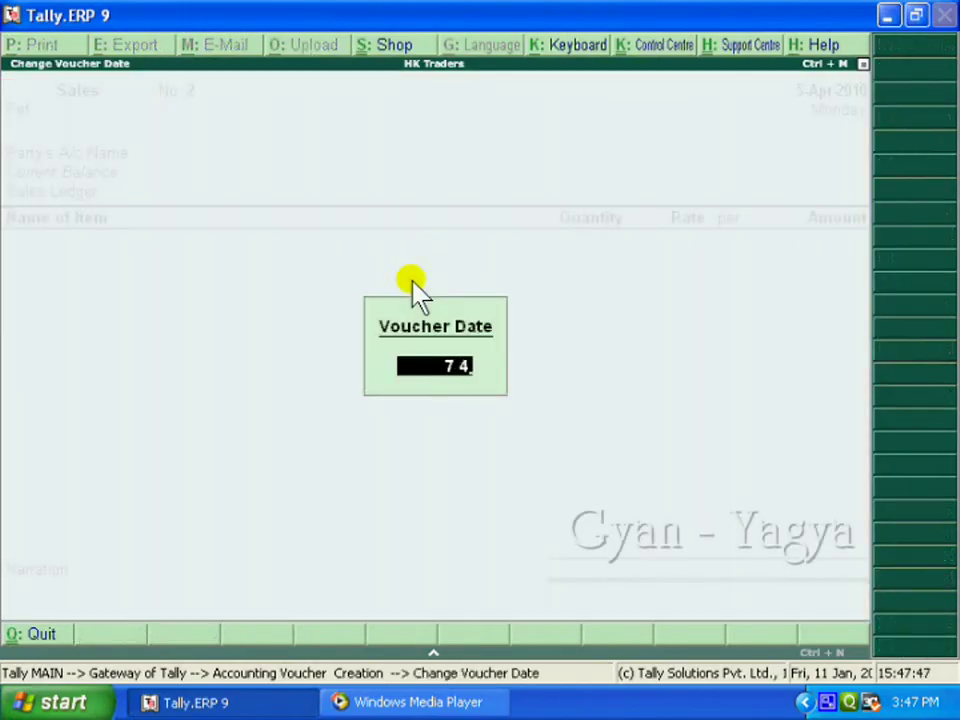
pyautogui.press('Return')
pyautogui.write('del')
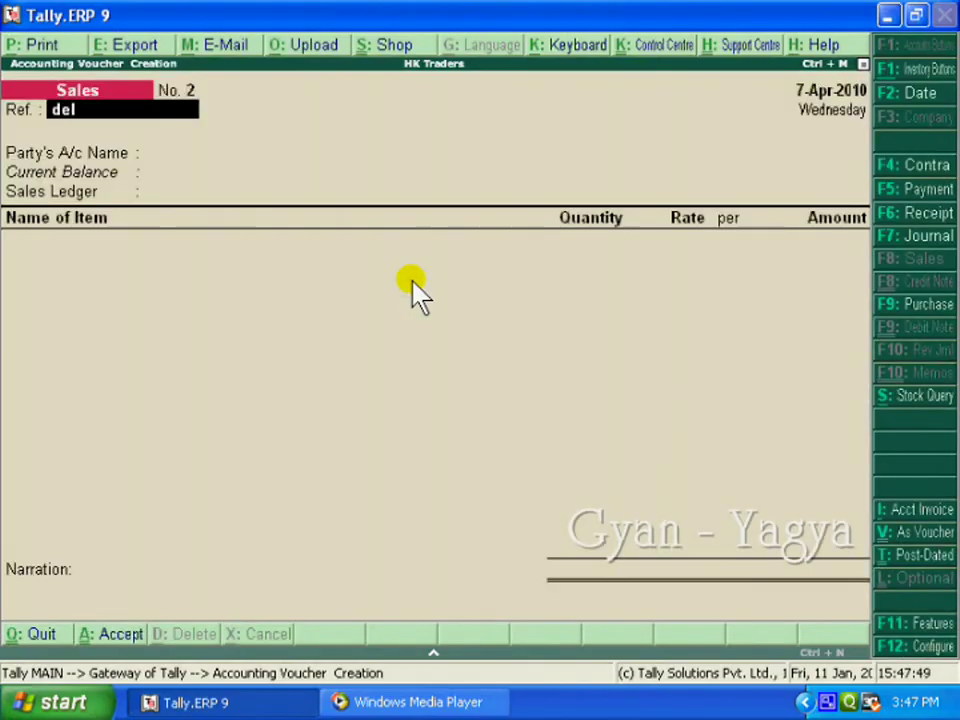
pyautogui.write('livery challan no.06')
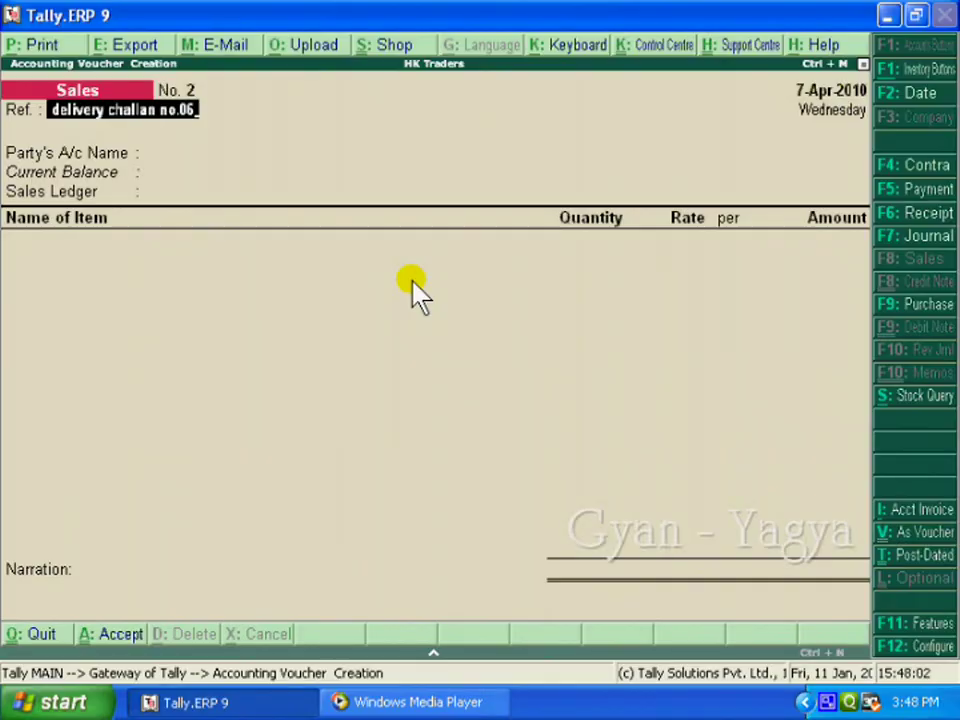
pyautogui.press('Return')
# - Choose Customer A as the party and Sales A/c as the sales ledger for the 7-Apr-2010 voucher
pyautogui.press('Down')
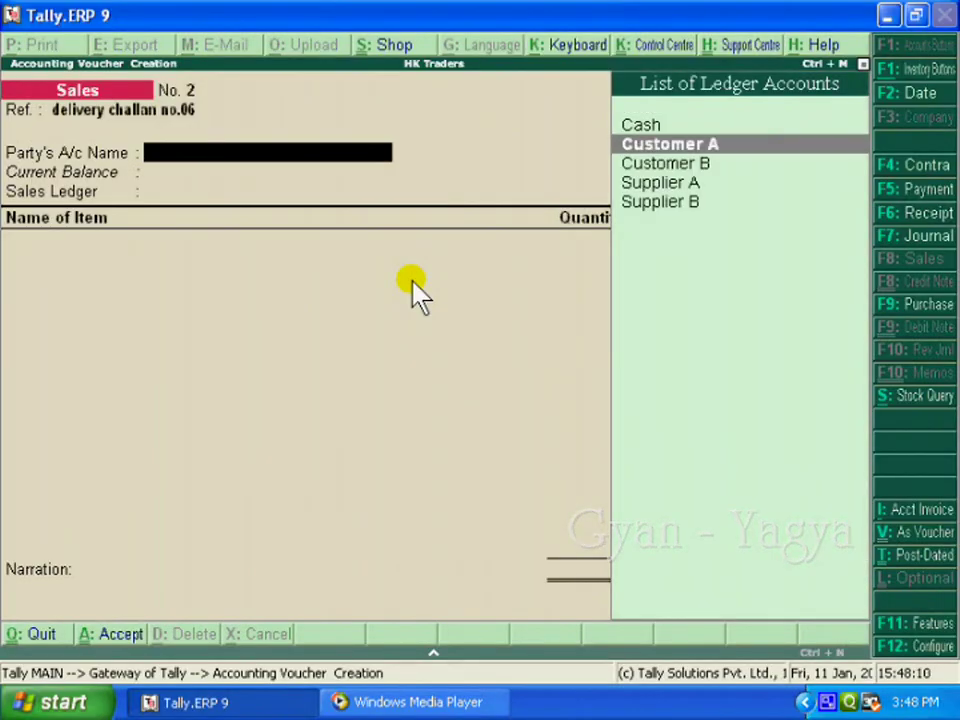
pyautogui.press('Return')
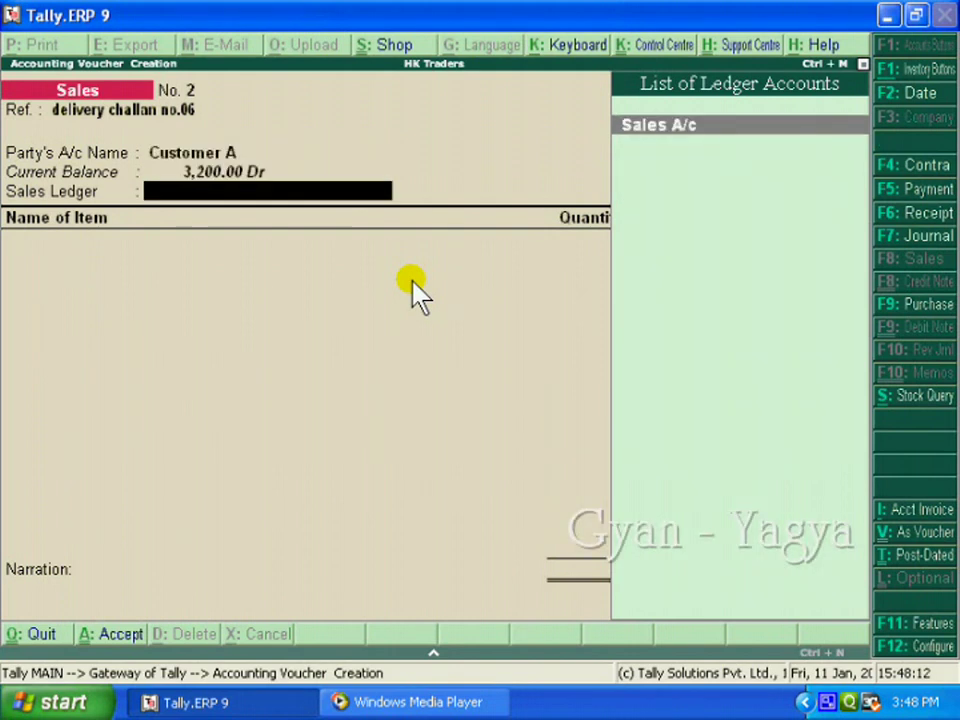
pyautogui.press('Return')
# - Add Sugar to the sales voucher with a quantity of 150 KG at a rate of 32 per KG, and end the item list
pyautogui.write('Su')
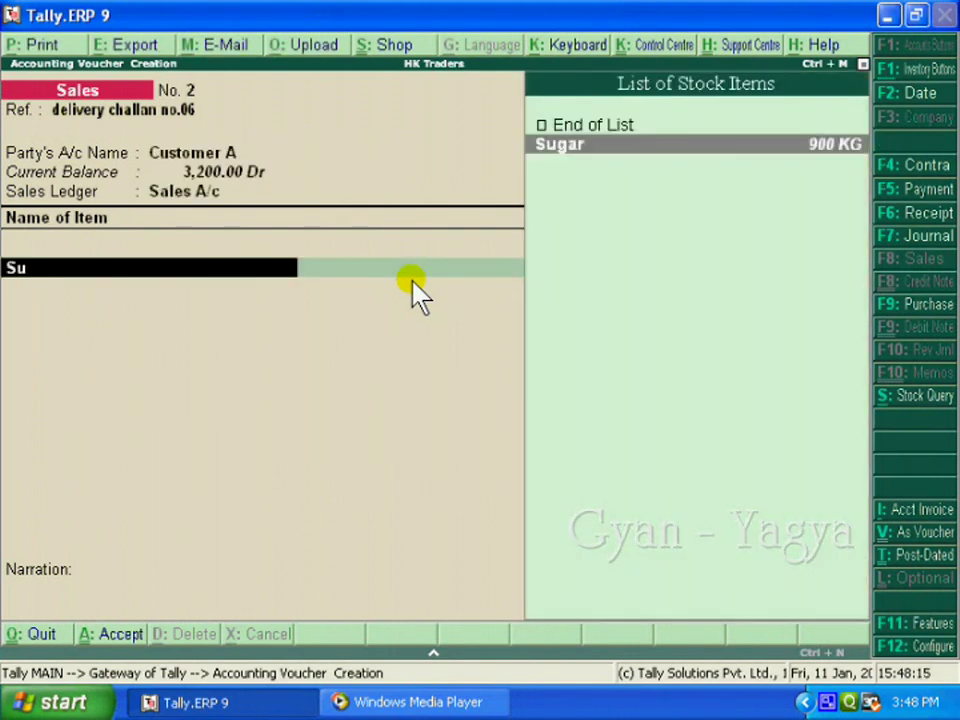
pyautogui.press('Return')
pyautogui.write('150')
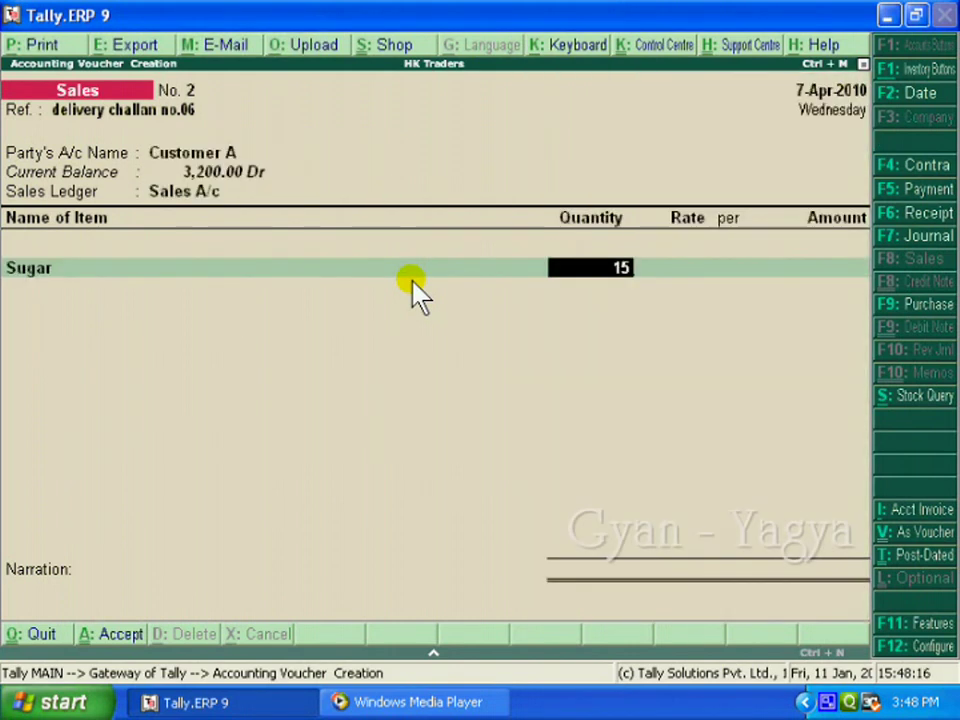
pyautogui.press('Return')
pyautogui.press('Return')
pyautogui.press('Return')
pyautogui.press('Return')
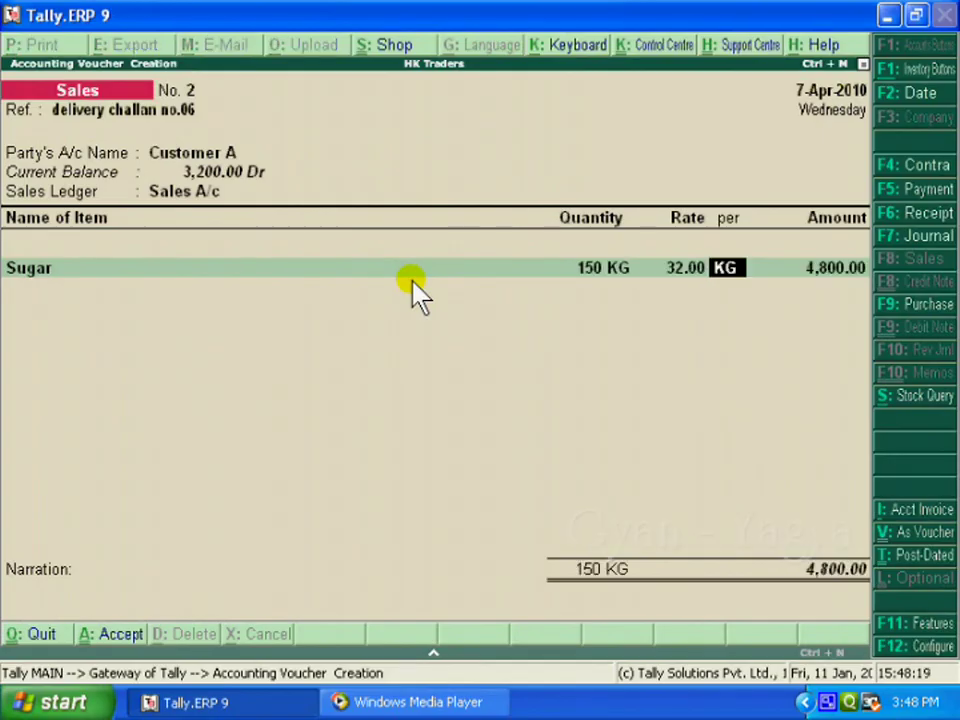
pyautogui.press('Return')
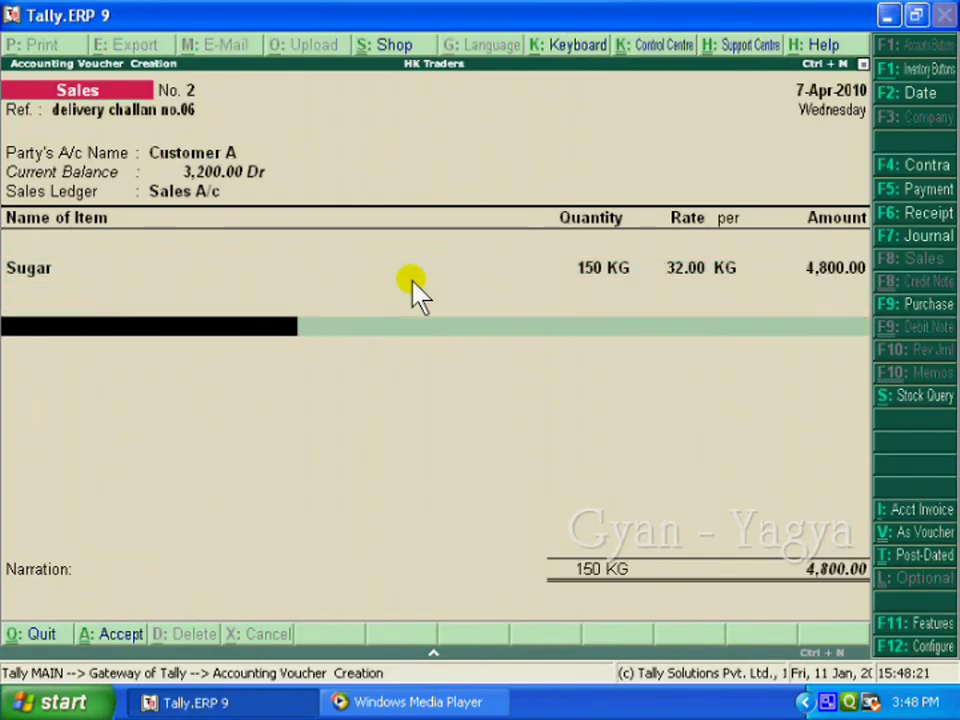
pyautogui.press('Return')
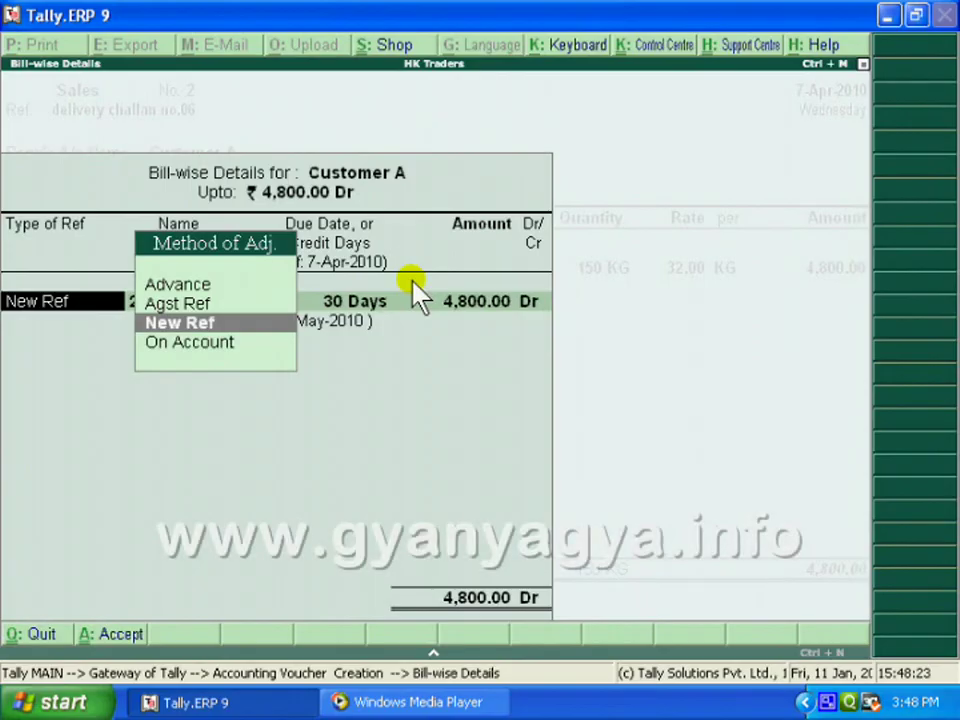
# - Record Customer A's bill as New Ref 2 with 45 days' credit for 4,800.00 Dr
pyautogui.press('Return')
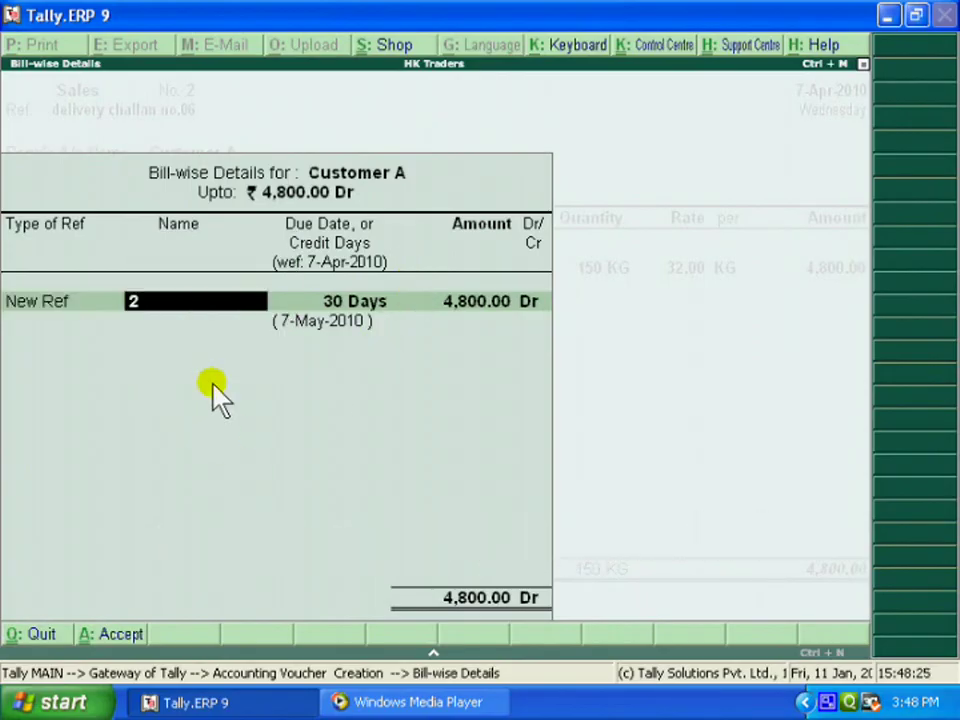
pyautogui.press('Return')
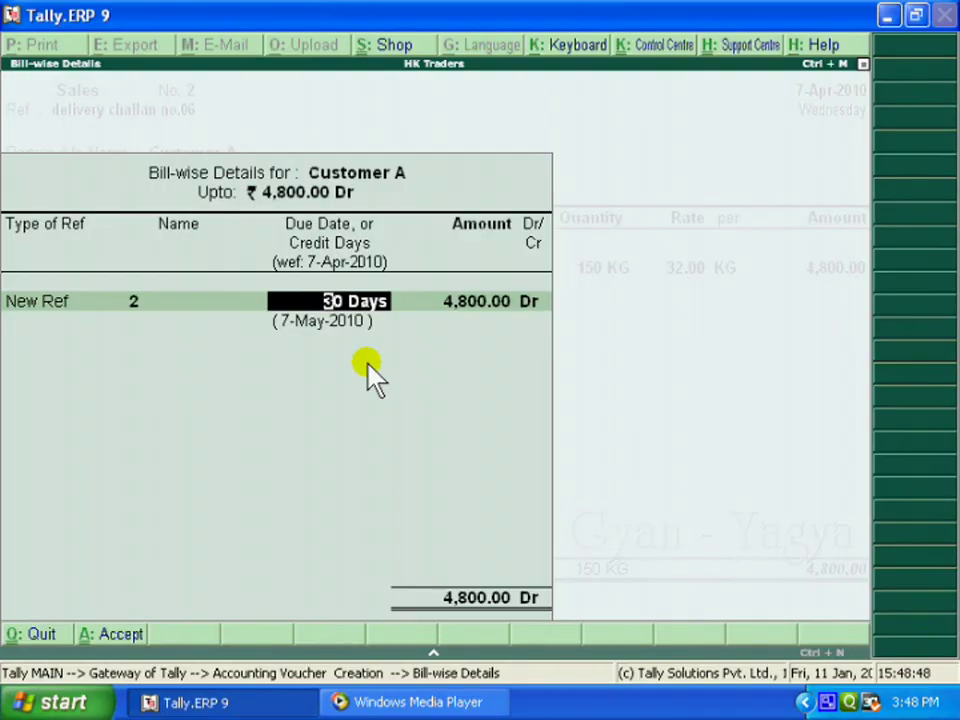
pyautogui.write('45')
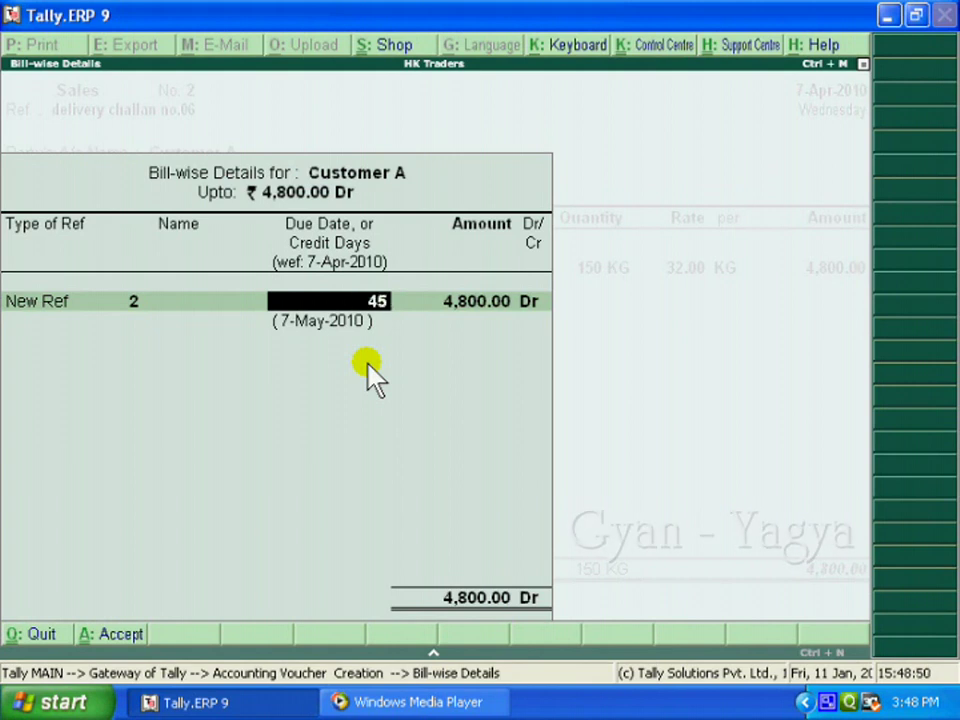
pyautogui.press('Return')
pyautogui.press('Return')
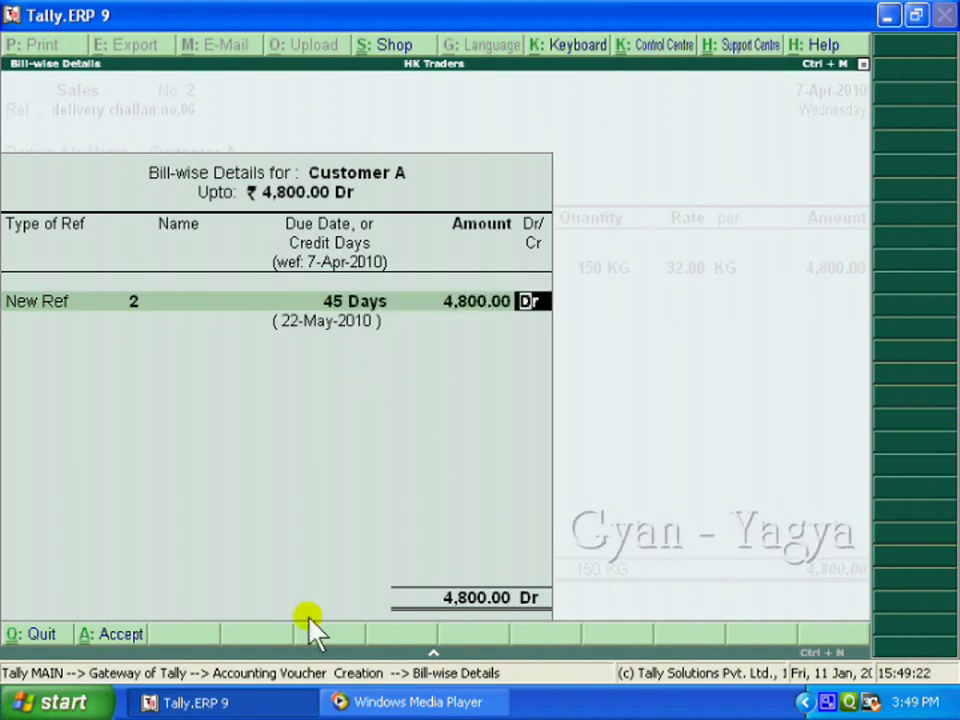
pyautogui.press('Return')
# - Enter the narration "goods sold on credit" and save the 150 KG sales voucher
pyautogui.write('goods s')
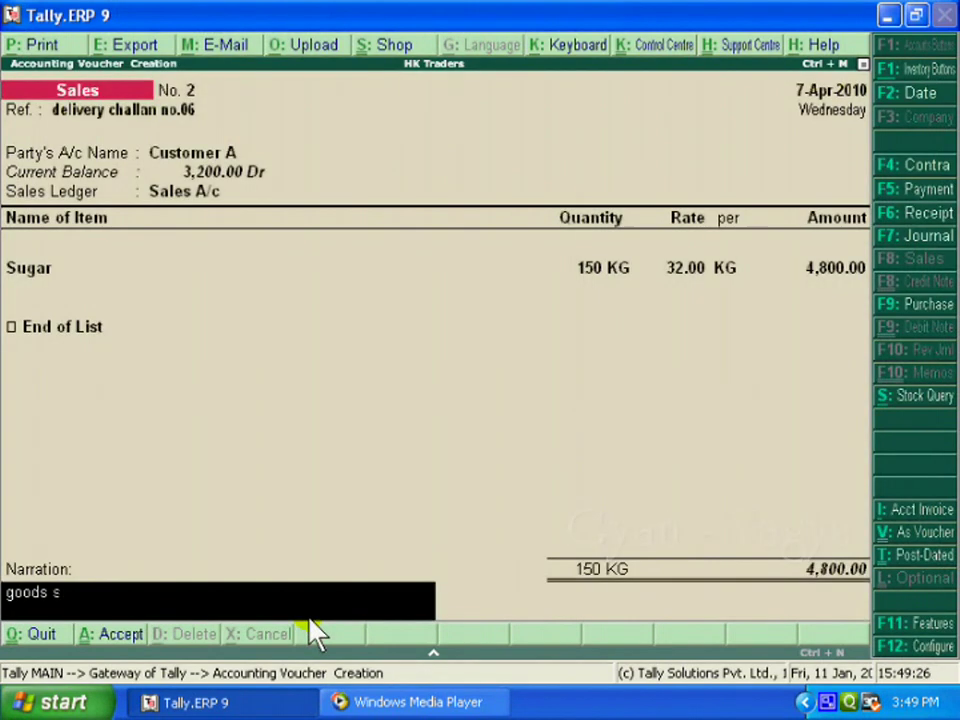
pyautogui.write('old on credit')
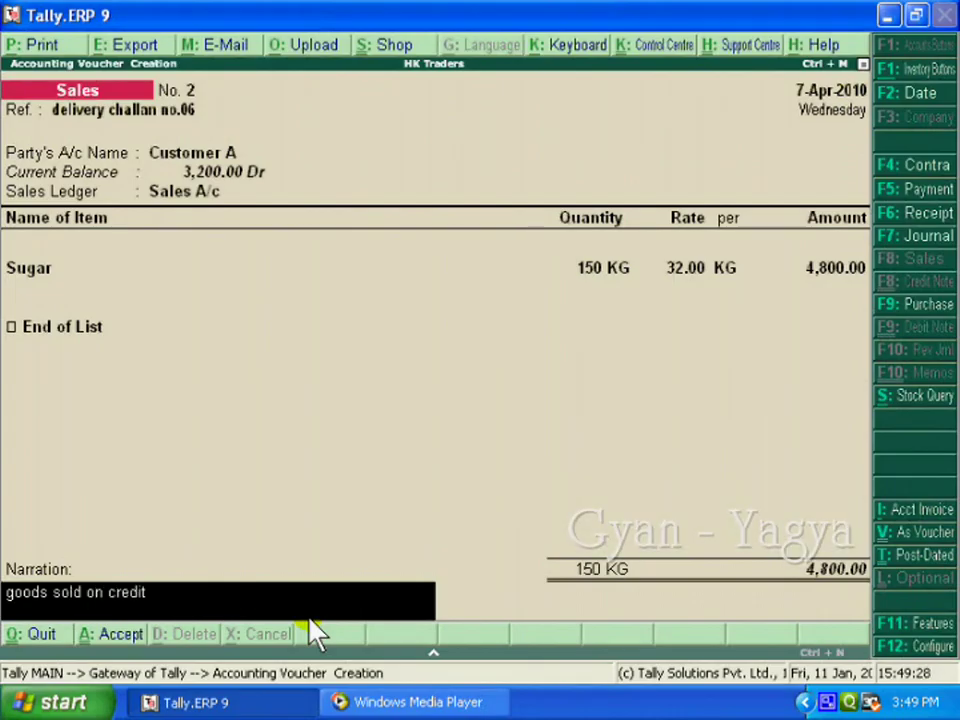
pyautogui.press('Return')
pyautogui.press('y')
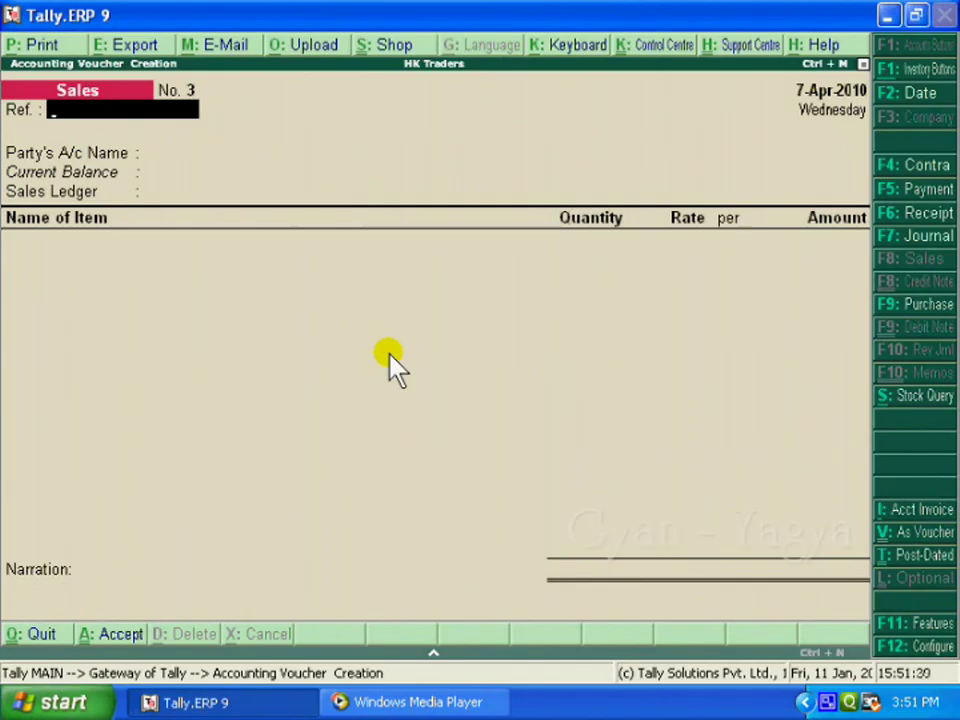
# - Set the next sales voucher's date to 9-Apr-2010 and enter the reference "delivery challan no. 07"
pyautogui.press('F2')
pyautogui.write('9')
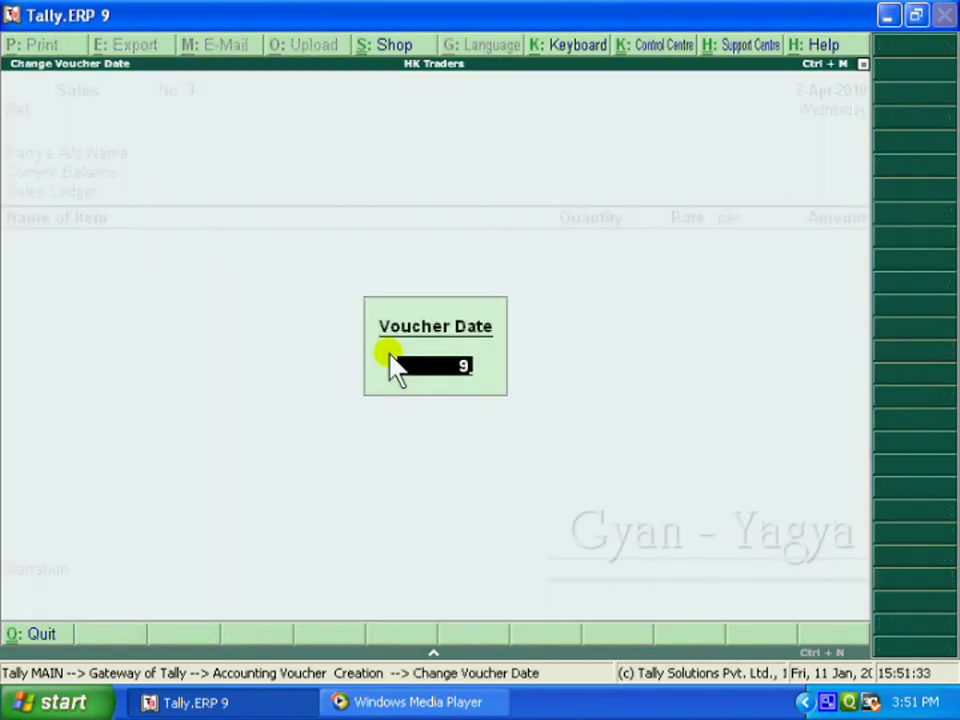
pyautogui.press('Return')
pyautogui.write('delivery c')
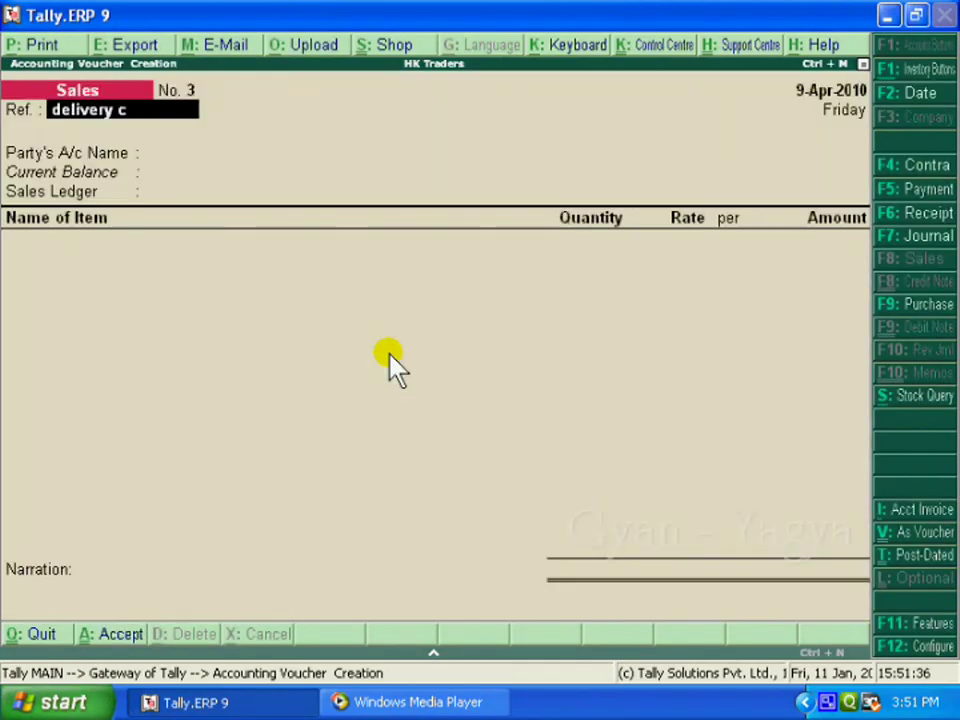
pyautogui.write('hallan no.')
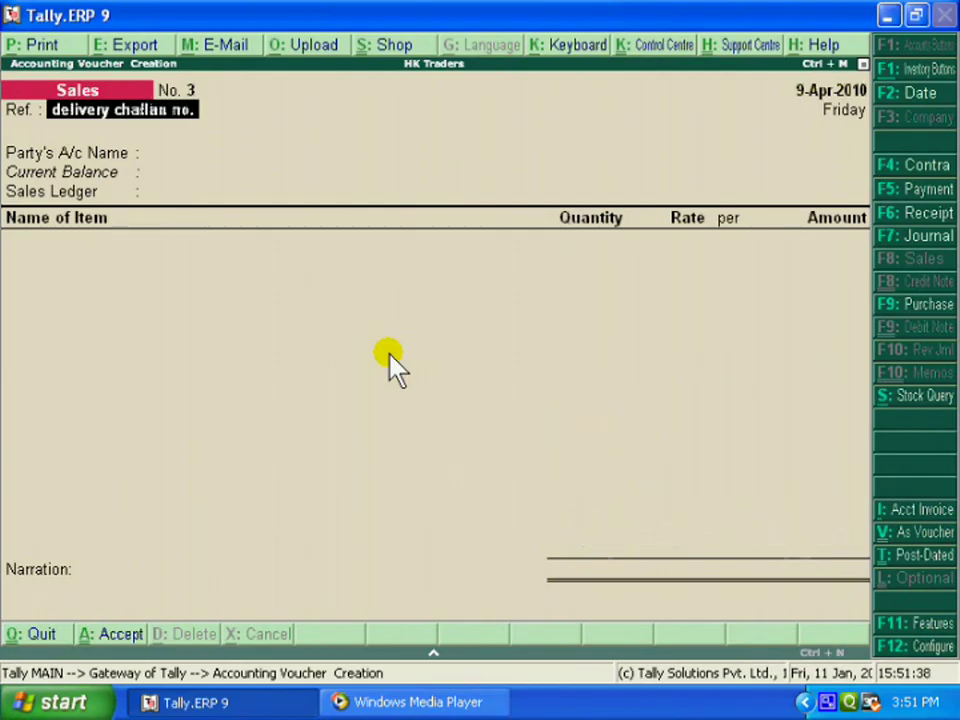
pyautogui.write(' 07')
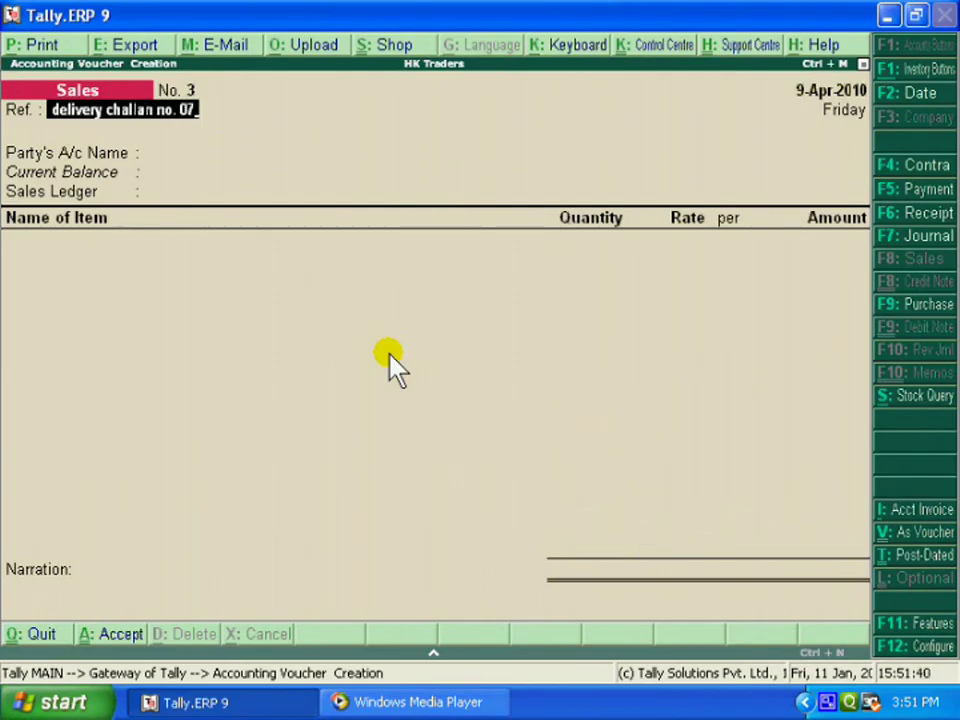
pyautogui.press('Return')
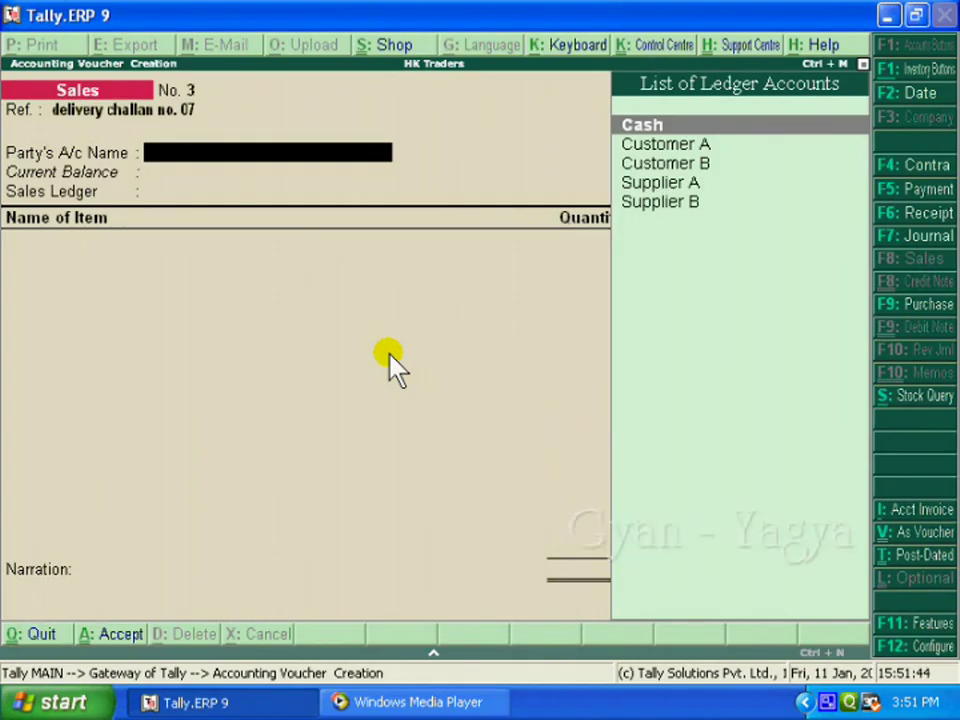
# - Choose Customer A as the party and Sales A/c as the sales ledger for the 9-Apr-2010 voucher
pyautogui.press('Down')
pyautogui.press('Return')
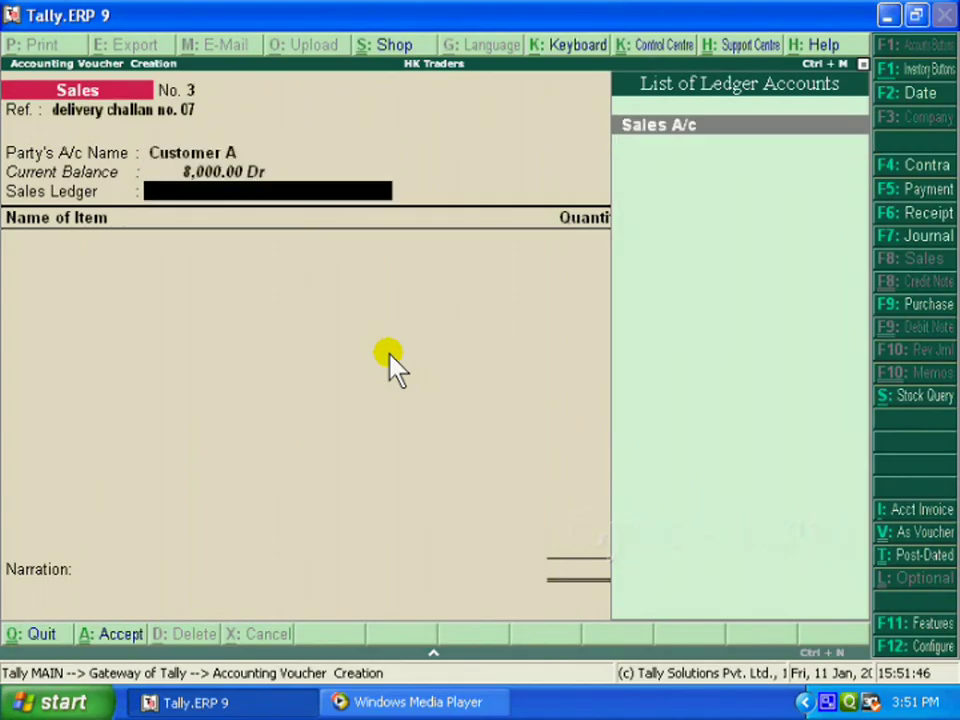
pyautogui.press('Return')
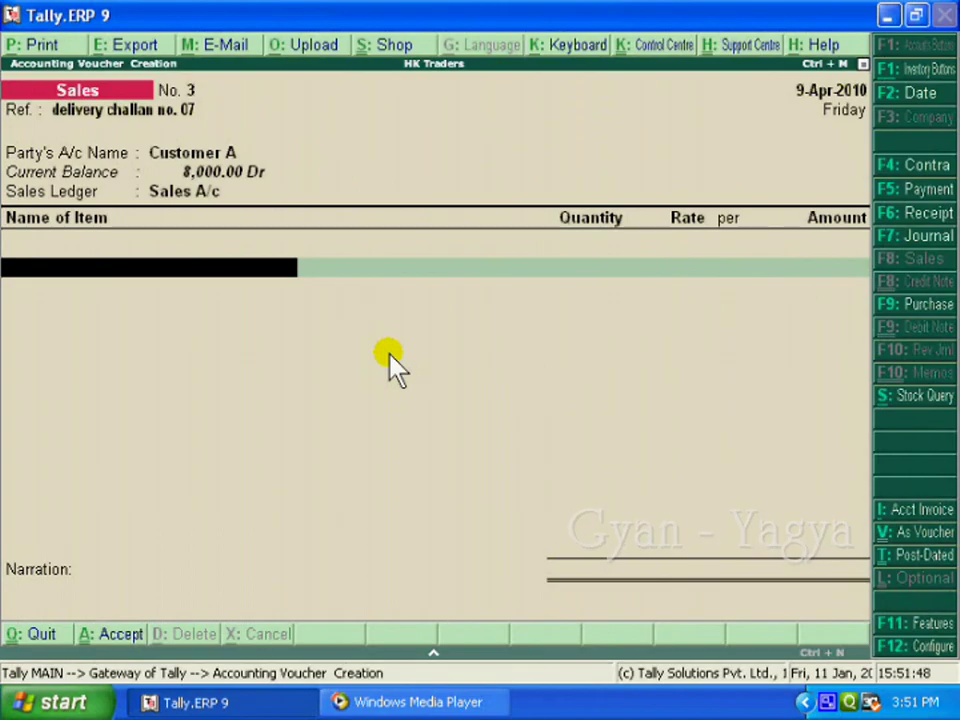
# - Add Sugar to the 9-Apr-2010 voucher with a quantity of 100 KG at 32 per KG, and end the item list
pyautogui.write('S')
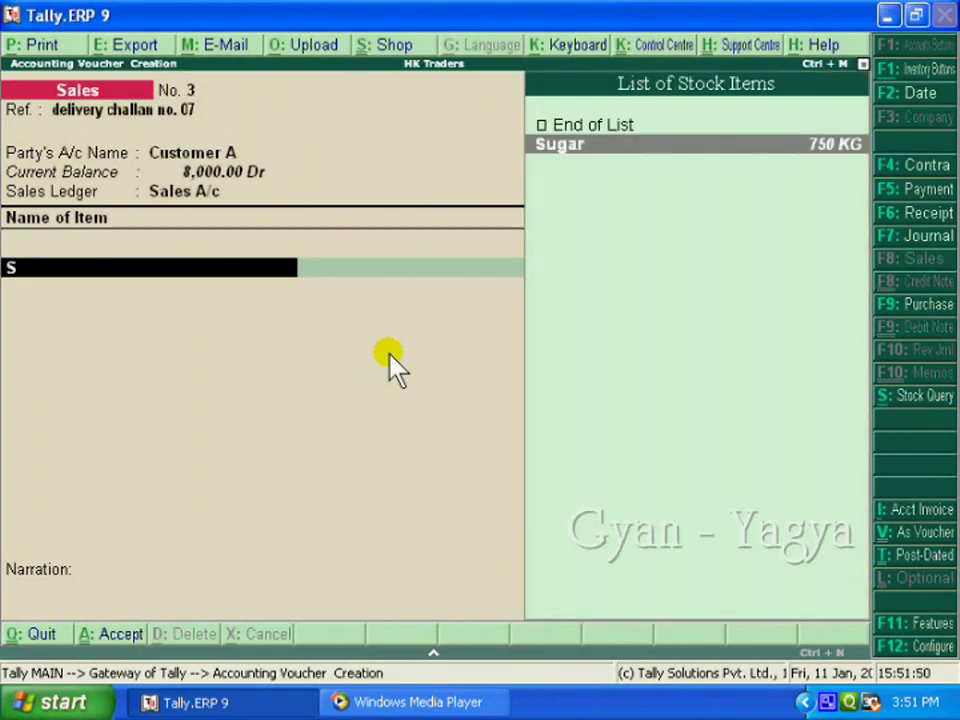
pyautogui.press('Return')
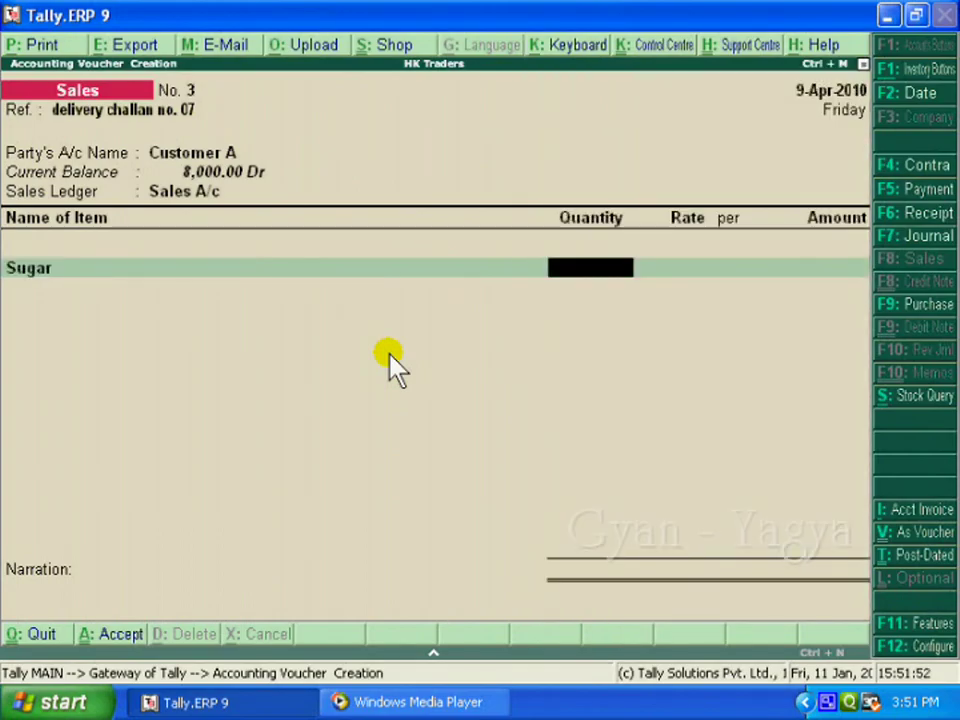
pyautogui.write('100')
pyautogui.press('Return')
pyautogui.press('Return')
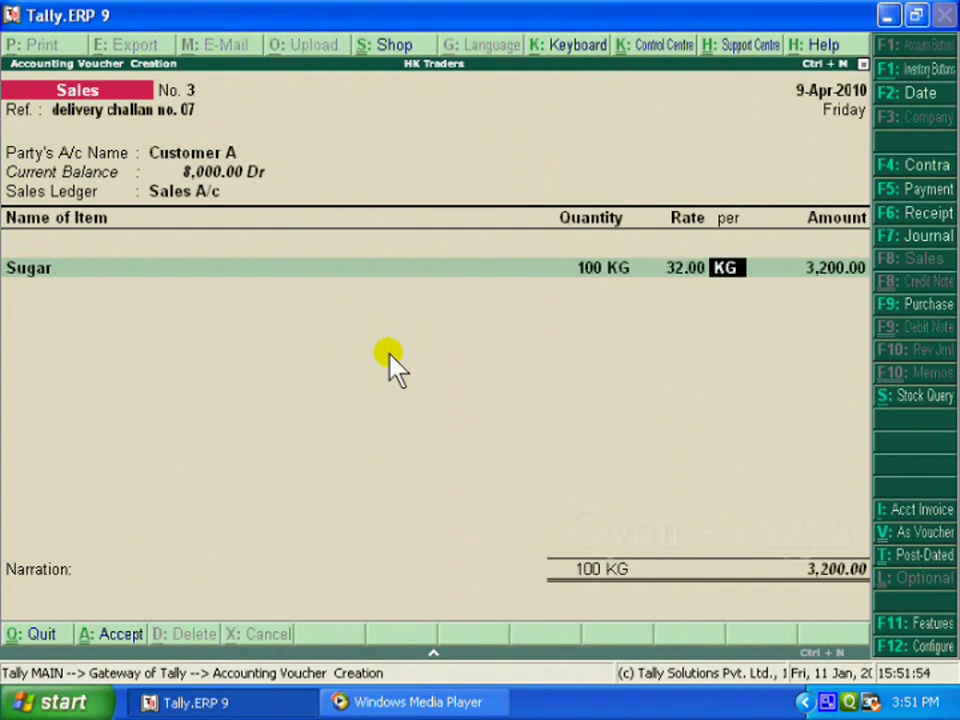
pyautogui.press('Return')
pyautogui.press('Return')
pyautogui.press('Return')
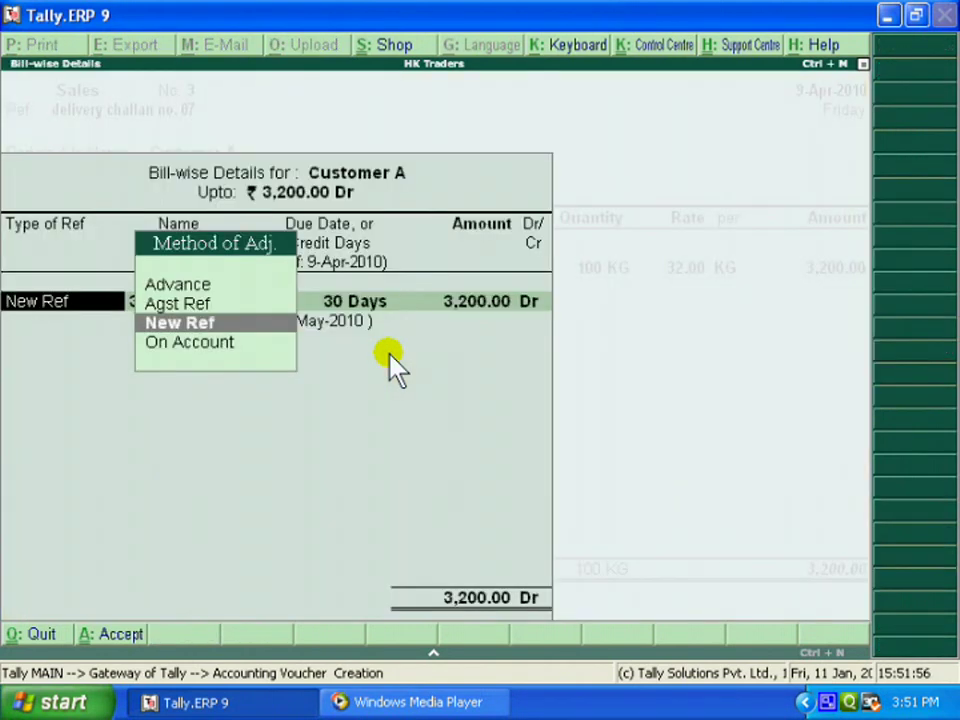
# - Record Customer A's bill as New Ref 3 with 25 days' credit for 3,200.00 Dr
pyautogui.press('Return')
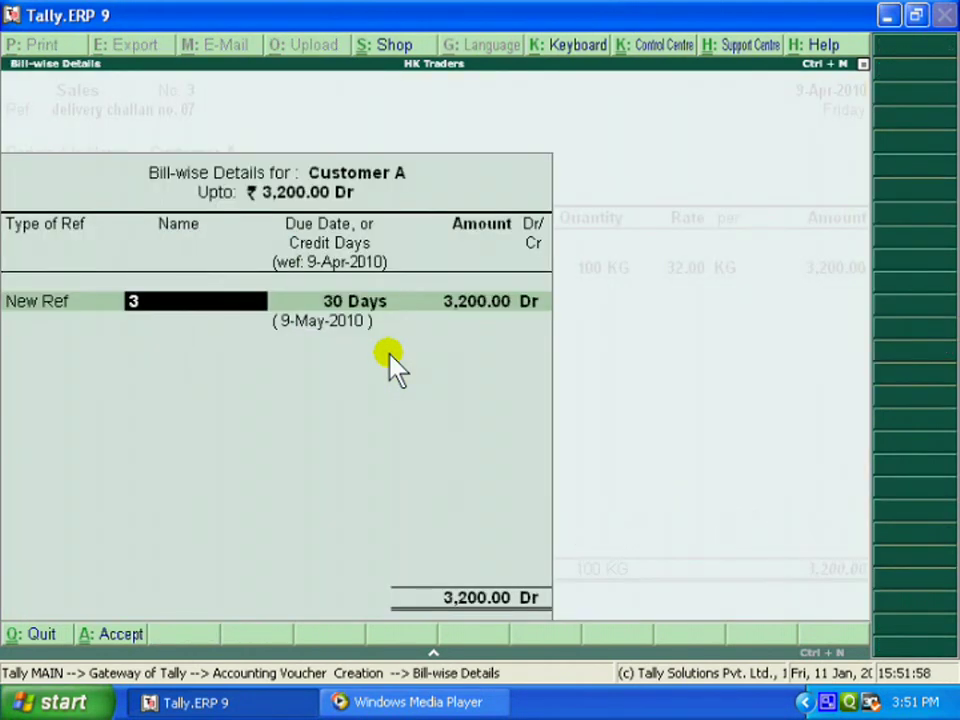
pyautogui.press('Return')
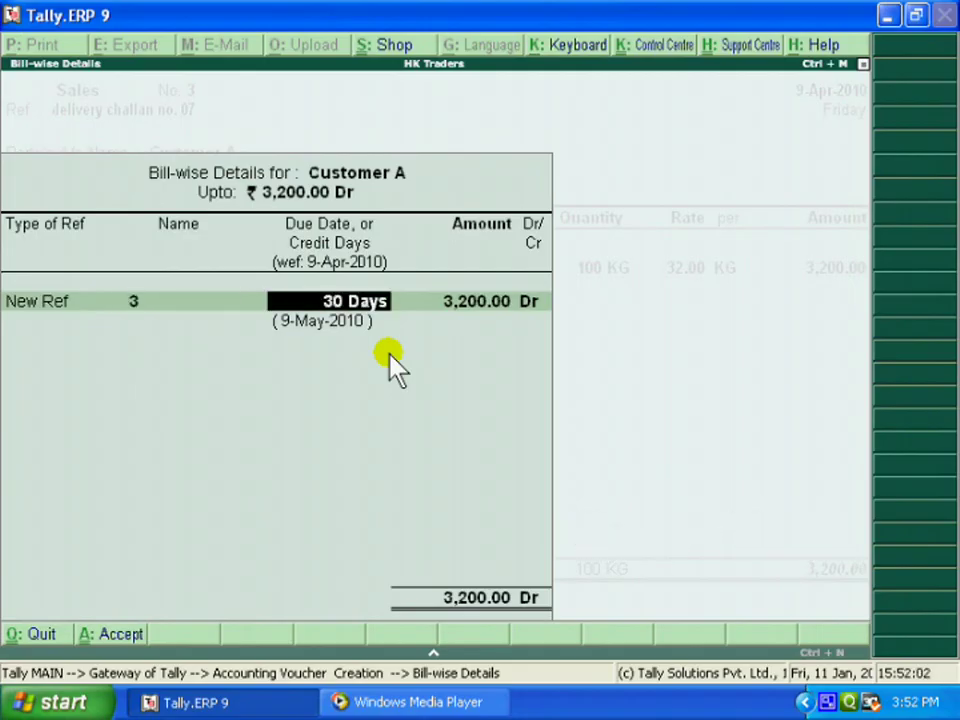
pyautogui.write('25')
pyautogui.press('Return')
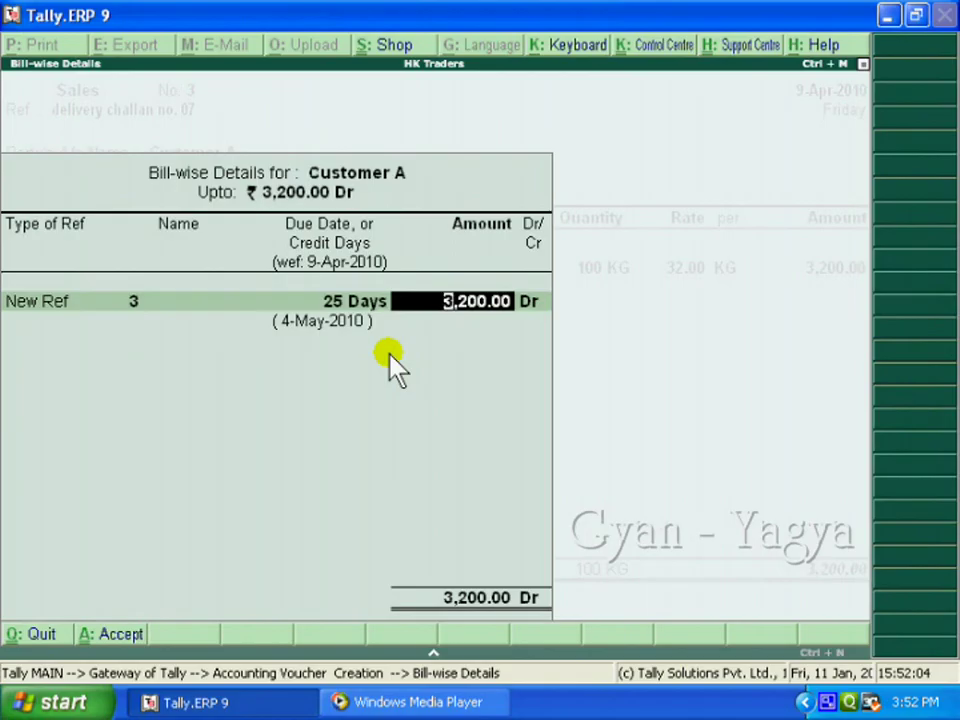
pyautogui.press('Return')
pyautogui.press('Return')
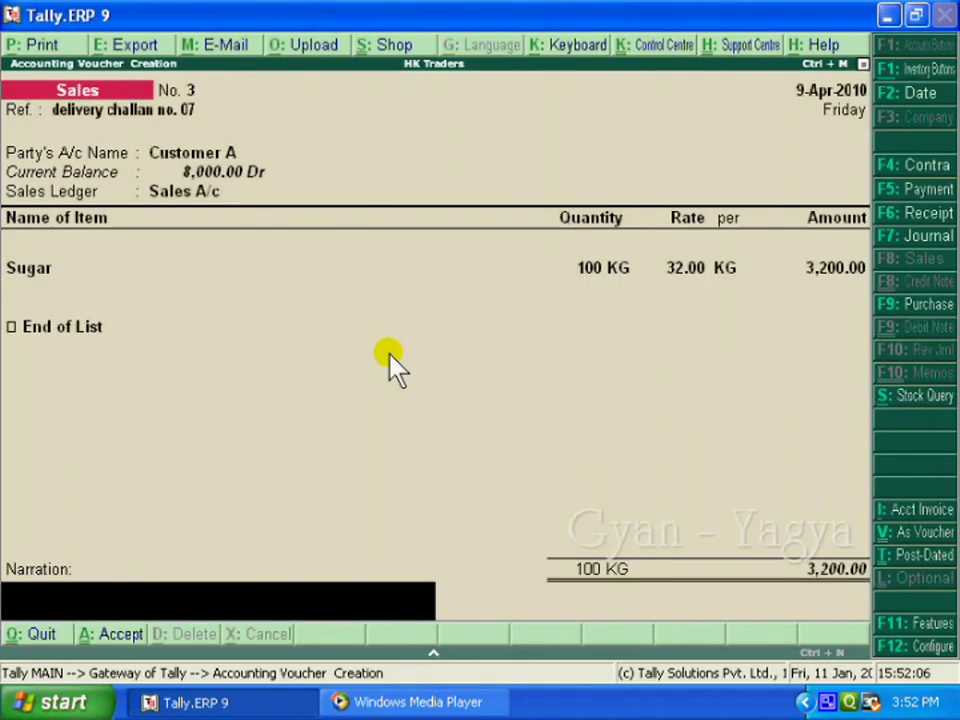
# - Enter the narration "goods sold on cash" for the 9-Apr-2010 sales voucher
pyautogui.write('goods sold on cash')
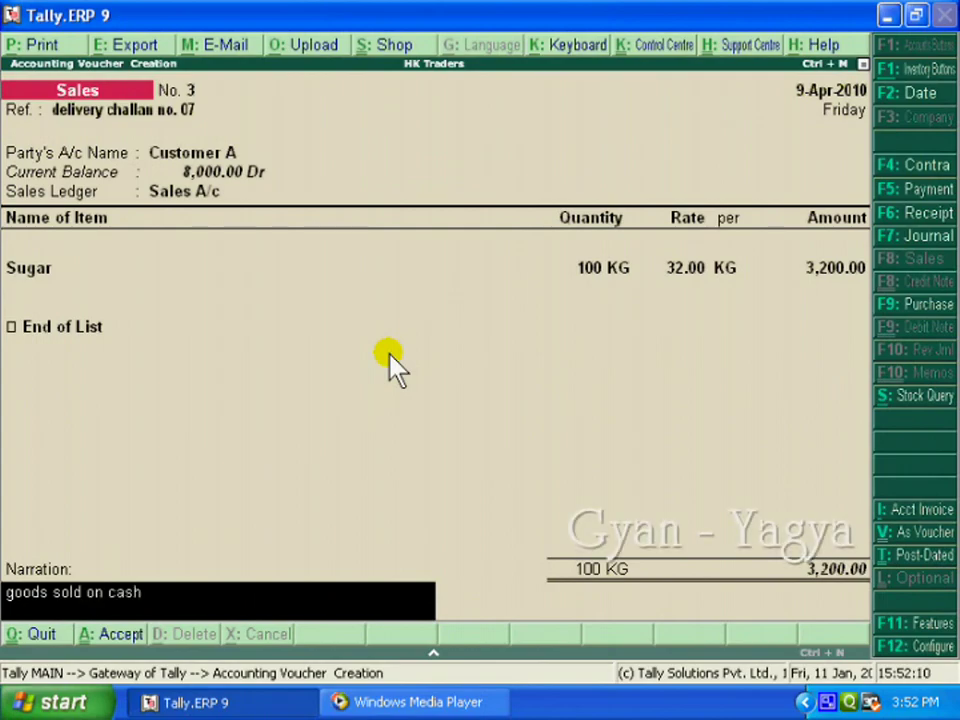
pyautogui.press('Return')
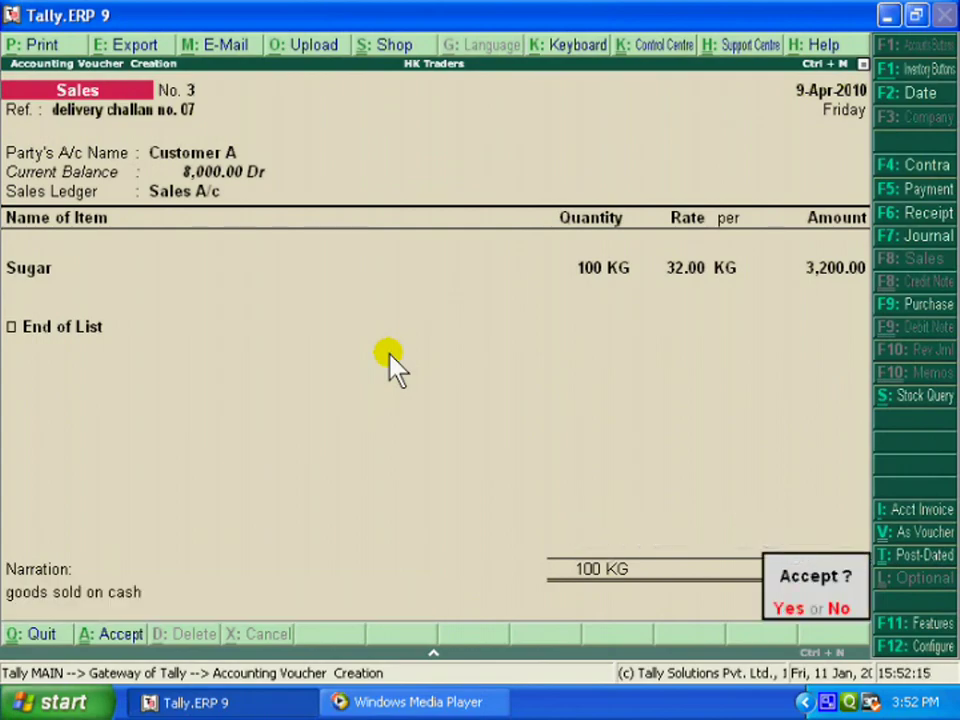